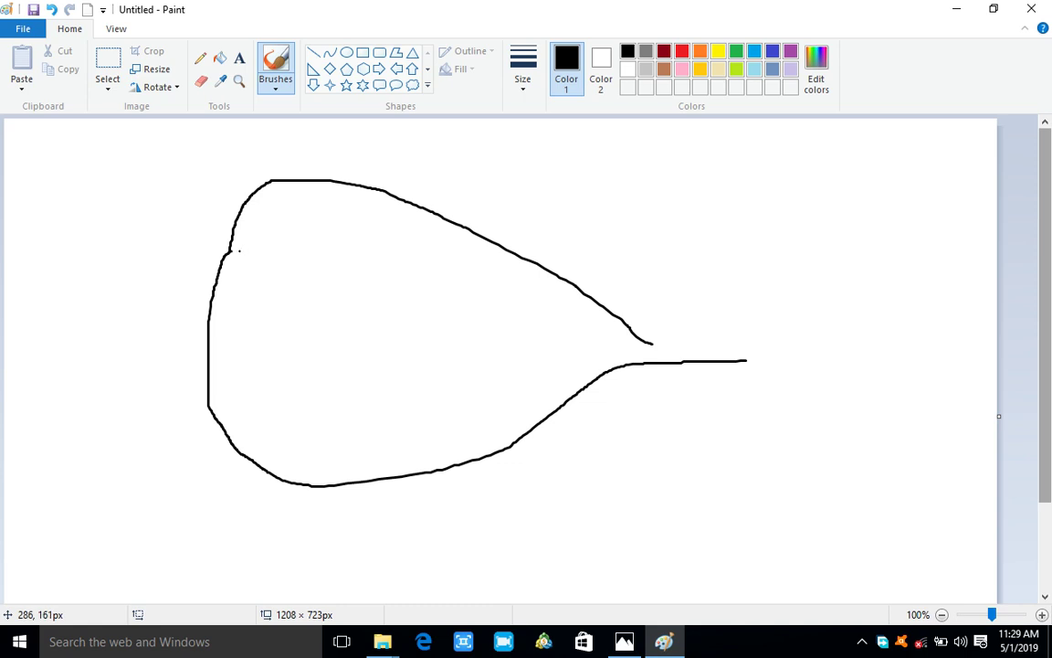
pyautogui.moveTo(239, 249)
pyautogui.mouseDown()
pyautogui.moveTo(273, 194)
pyautogui.moveTo(308, 189)
pyautogui.moveTo(514, 264)
pyautogui.mouseUp()
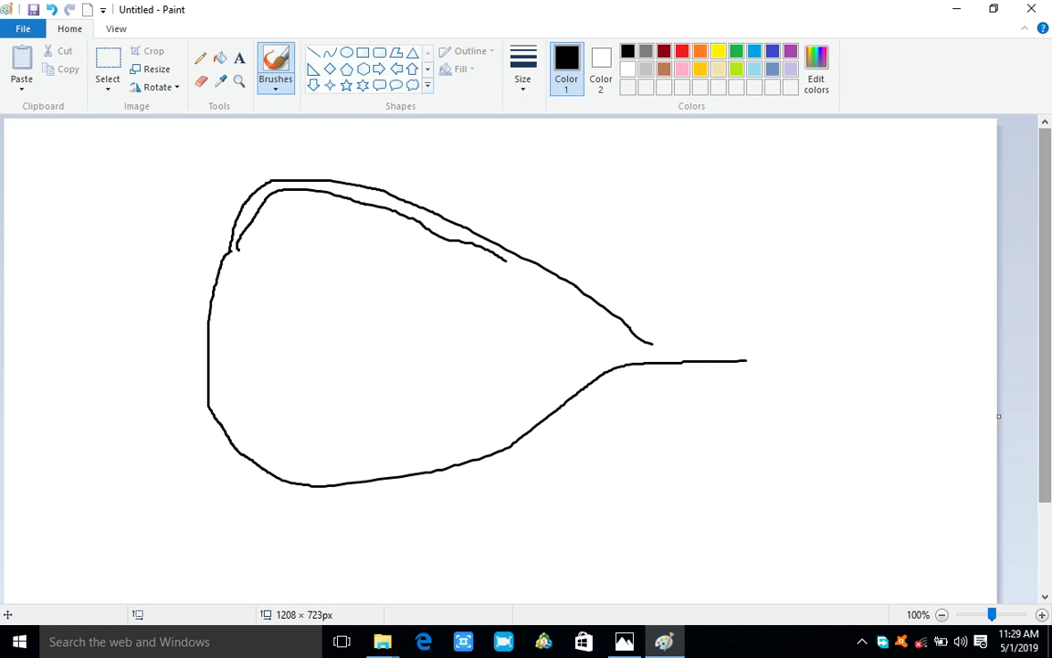
pyautogui.click(426, 85)
pyautogui.moveTo(502, 258); pyautogui.dragTo(630, 334)
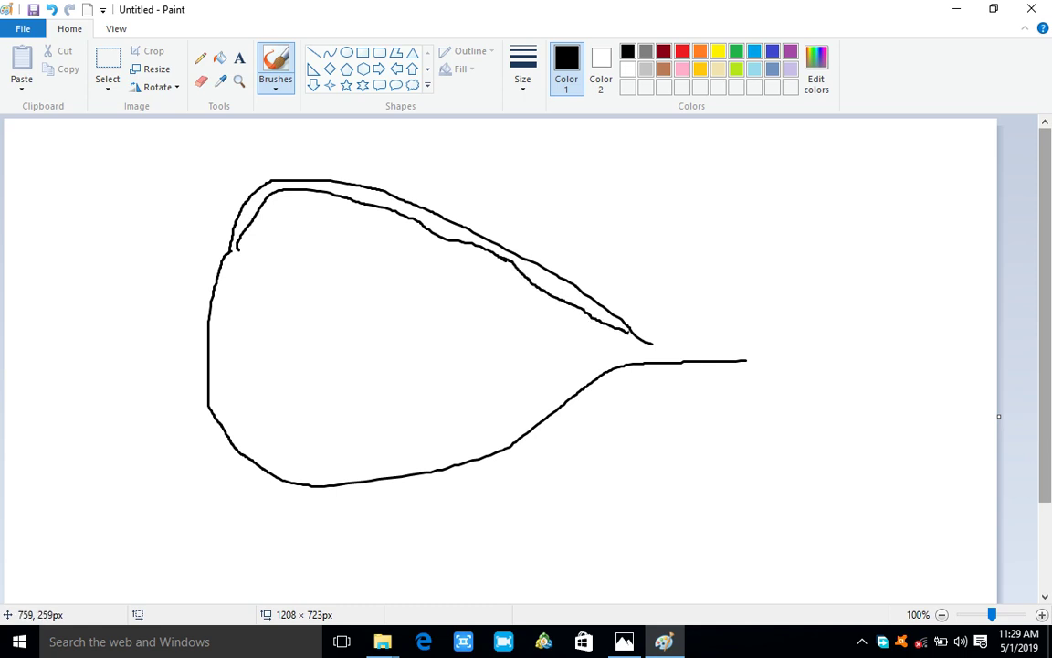
pyautogui.click(266, 242)
pyautogui.hotkey('ctrl', 'z')
pyautogui.moveTo(236, 253); pyautogui.dragTo(213, 365)
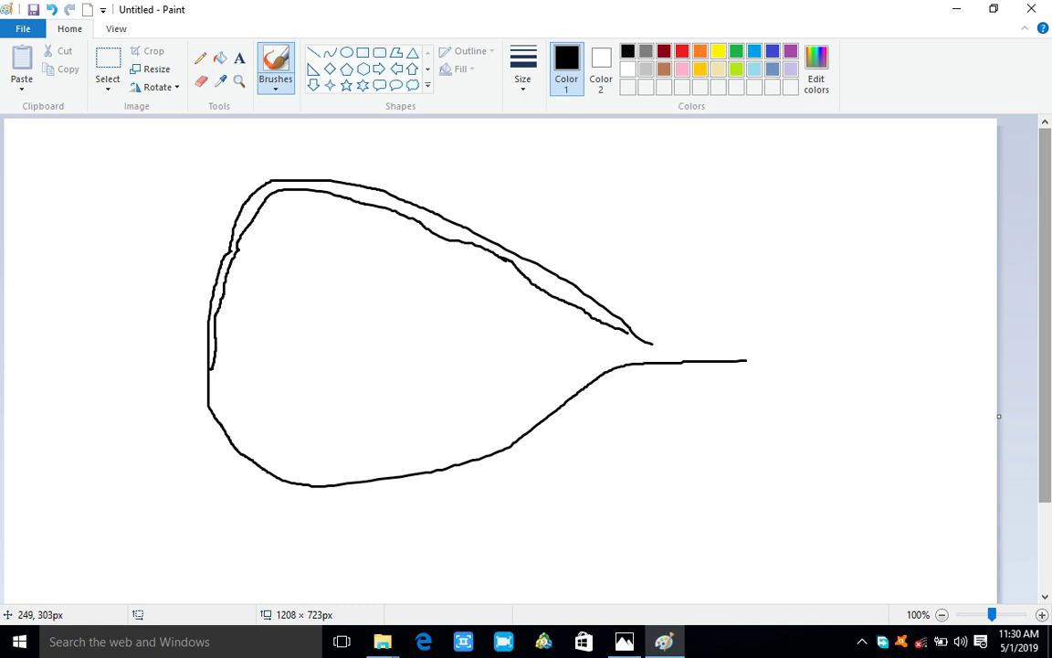
pyautogui.moveTo(216, 358); pyautogui.dragTo(211, 403)
# Undo all the brush strokes of the pear-shaped sketch until the canvas is blank.
pyautogui.hotkey('ctrl', 'z')
pyautogui.hotkey('ctrl', 'z')
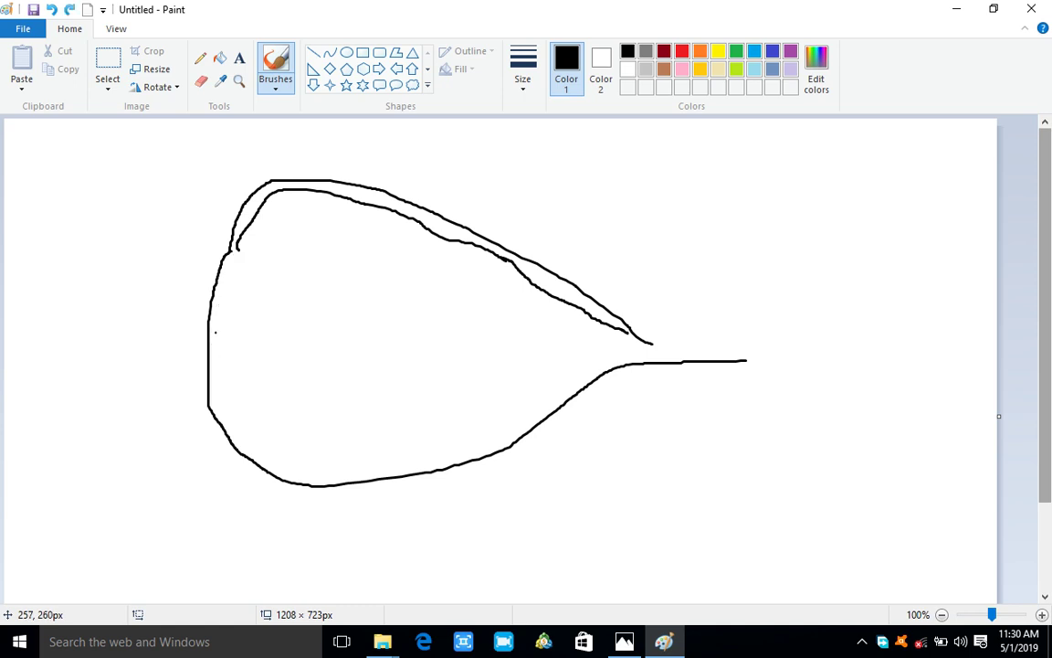
pyautogui.hotkey('ctrl', 'z')
pyautogui.hotkey('ctrl', 'z')
pyautogui.hotkey('ctrl', 'z')
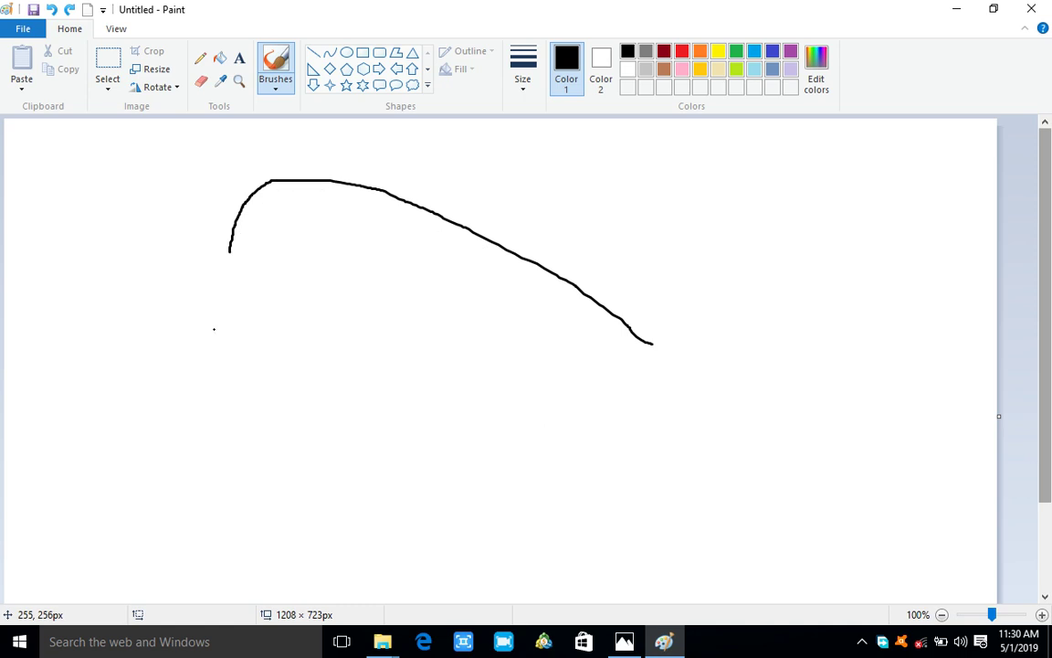
pyautogui.hotkey('ctrl', 'z')
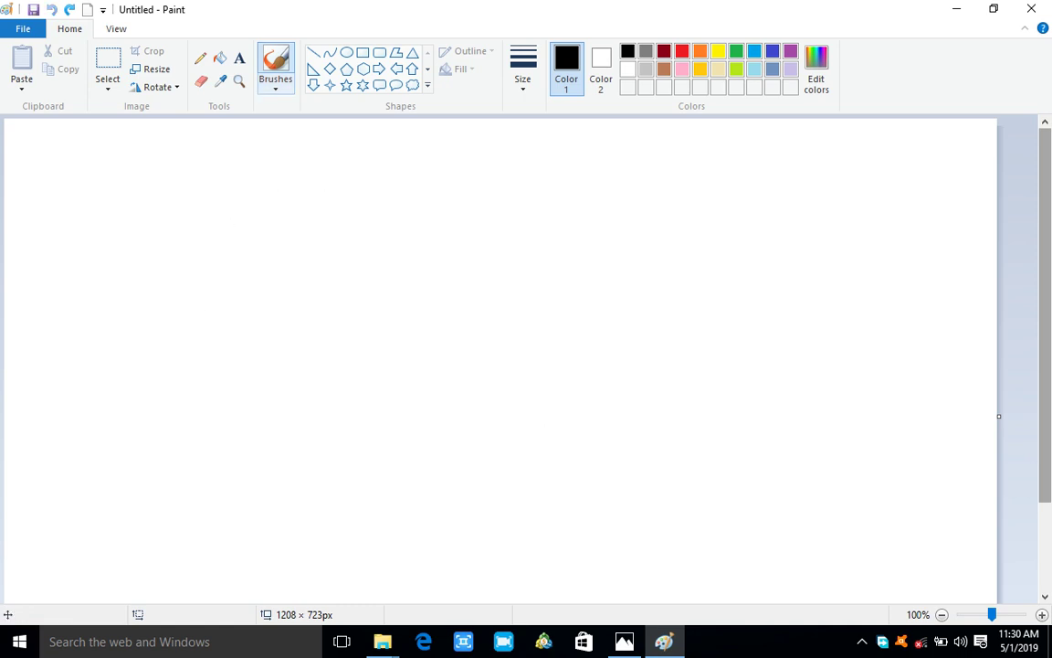
# Switch to a calligraphy brush and draw a large black pear-shaped outline with its narrow right end left open.
pyautogui.click(275, 84)
pyautogui.click(341, 113)
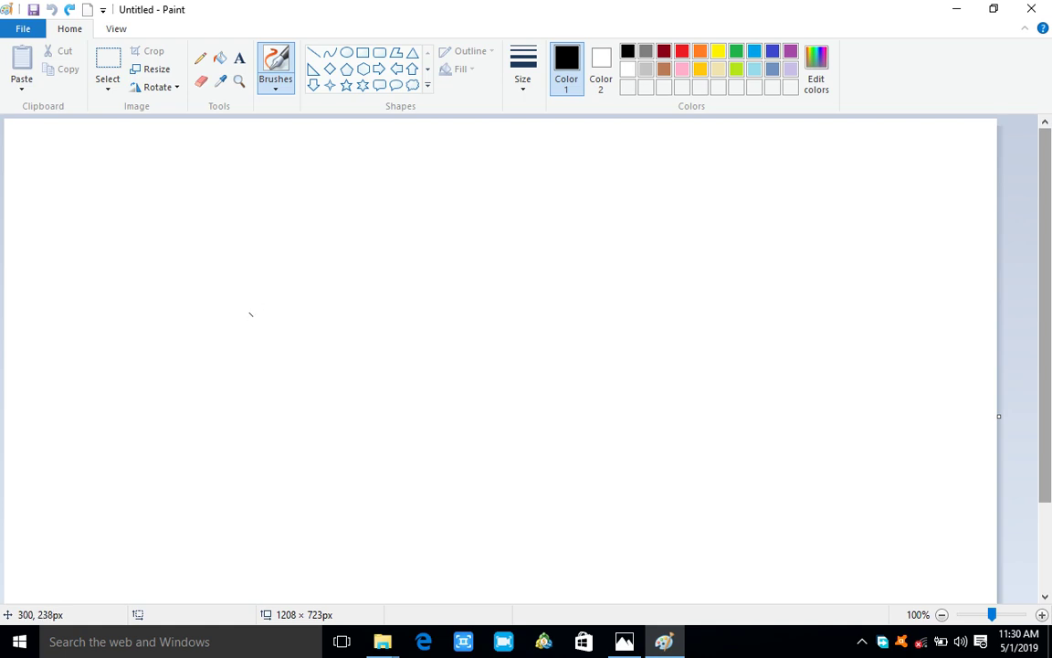
pyautogui.moveTo(243, 270)
pyautogui.mouseDown()
pyautogui.moveTo(255, 244)
pyautogui.moveTo(293, 218)
pyautogui.moveTo(353, 214)
pyautogui.moveTo(473, 236)
pyautogui.moveTo(583, 339)
pyautogui.mouseUp()
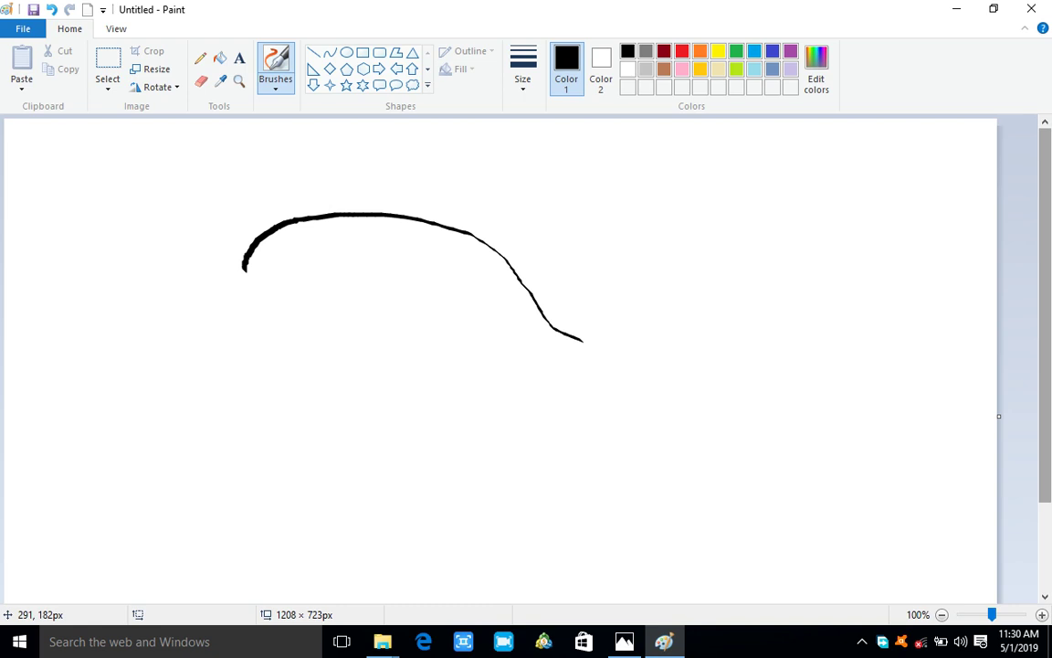
pyautogui.moveTo(244, 268)
pyautogui.mouseDown()
pyautogui.moveTo(217, 309)
pyautogui.moveTo(214, 366)
pyautogui.moveTo(223, 390)
pyautogui.moveTo(301, 445)
pyautogui.moveTo(415, 452)
pyautogui.moveTo(477, 427)
pyautogui.moveTo(566, 365)
pyautogui.moveTo(624, 371)
pyautogui.mouseUp()
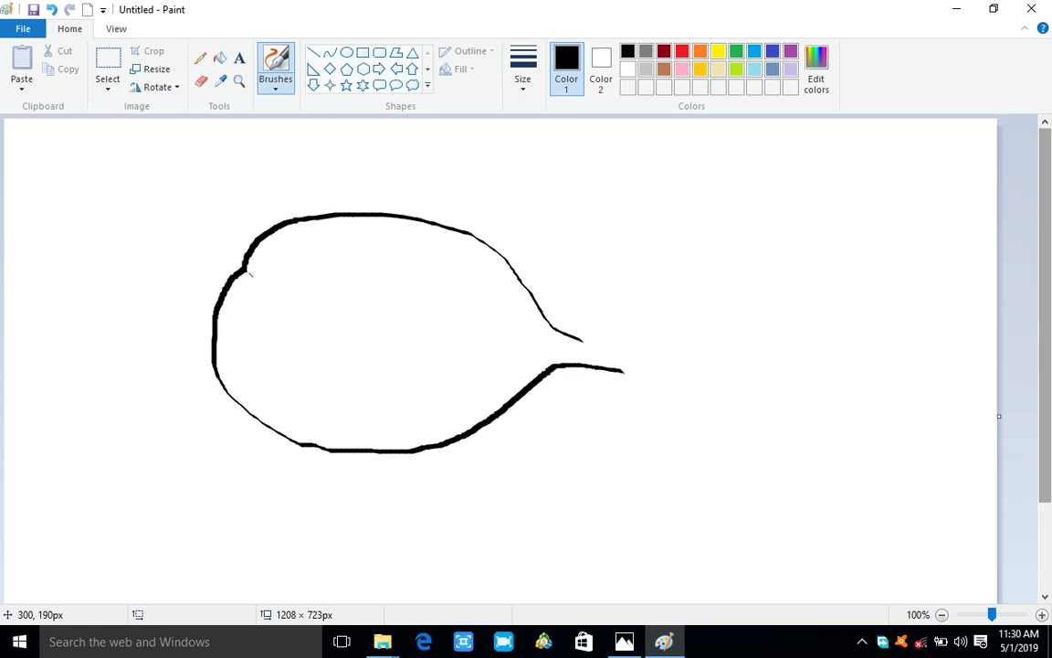
# Draw a second contour just inside the outline, covering its upper edge to the opening and its left side.
pyautogui.moveTo(250, 275)
pyautogui.mouseDown()
pyautogui.moveTo(278, 247)
pyautogui.moveTo(335, 237)
pyautogui.mouseUp()
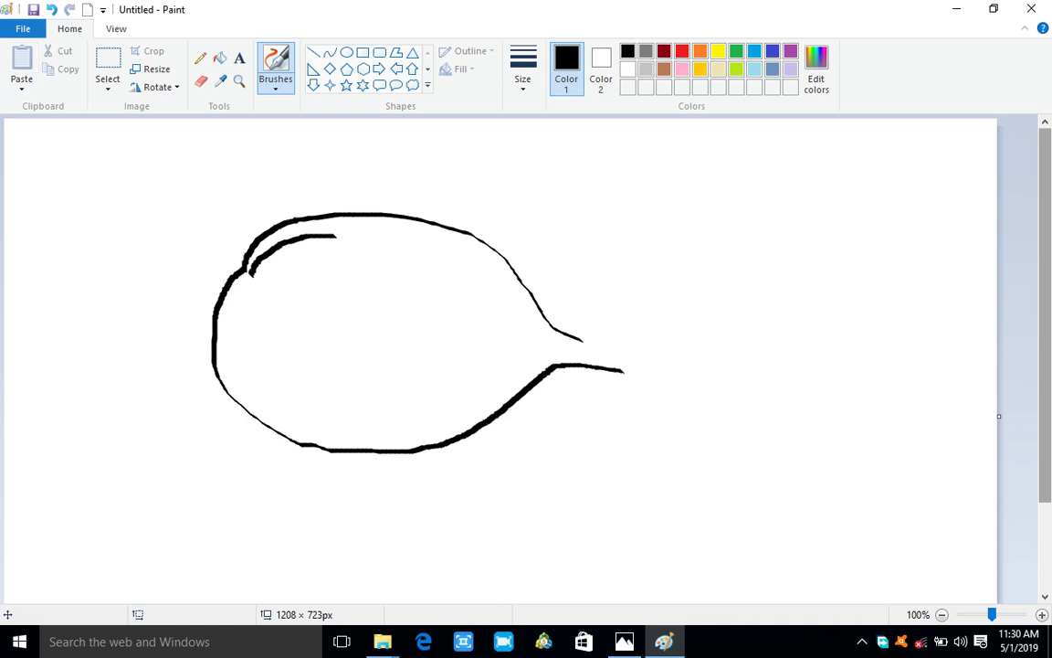
pyautogui.hotkey('ctrl', 'z')
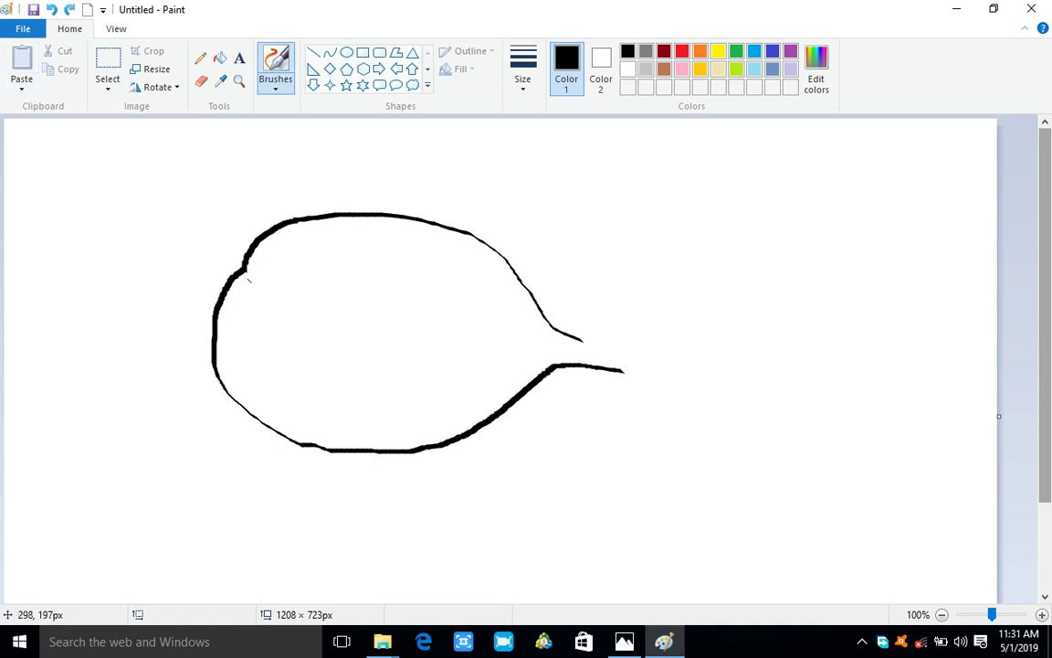
pyautogui.moveTo(248, 280)
pyautogui.mouseDown()
pyautogui.moveTo(298, 229)
pyautogui.moveTo(392, 228)
pyautogui.moveTo(472, 261)
pyautogui.moveTo(528, 302)
pyautogui.moveTo(545, 336)
pyautogui.moveTo(590, 347)
pyautogui.mouseUp()
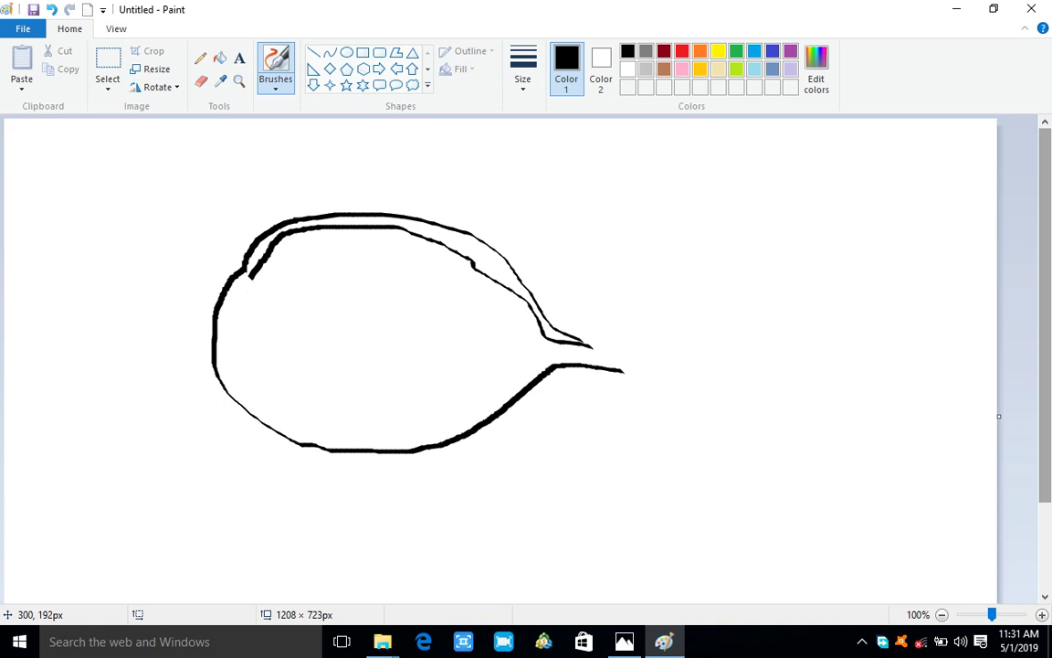
pyautogui.moveTo(253, 271)
pyautogui.mouseDown()
pyautogui.moveTo(231, 316)
pyautogui.moveTo(223, 385)
pyautogui.moveTo(281, 413)
pyautogui.mouseUp()
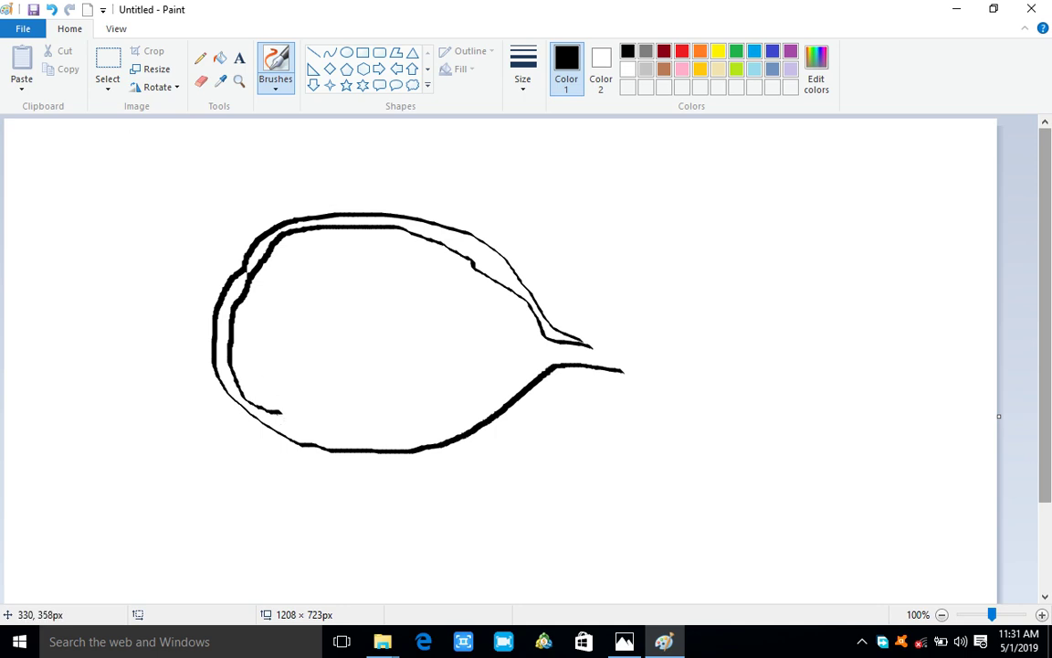
# Erase the overshooting tip of the inner contour at the lower left and continue the contour along the lower edge to the opening.
pyautogui.moveTo(279, 416); pyautogui.dragTo(367, 460)
pyautogui.hotkey('ctrl', 'z')
pyautogui.click(201, 80)
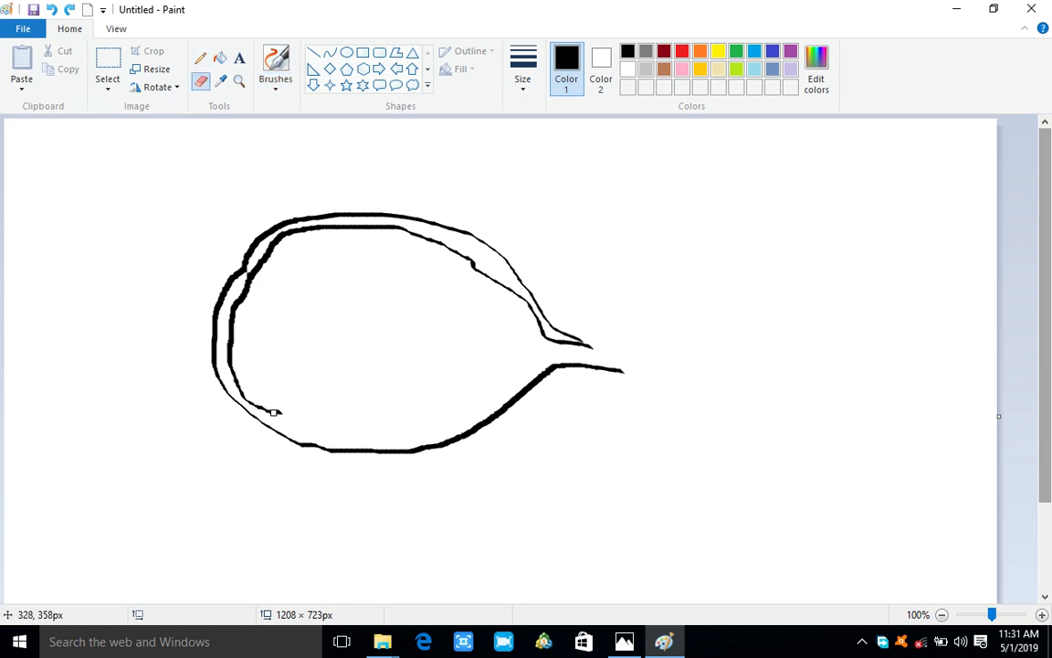
pyautogui.moveTo(274, 411); pyautogui.dragTo(275, 414)
pyautogui.click(275, 64)
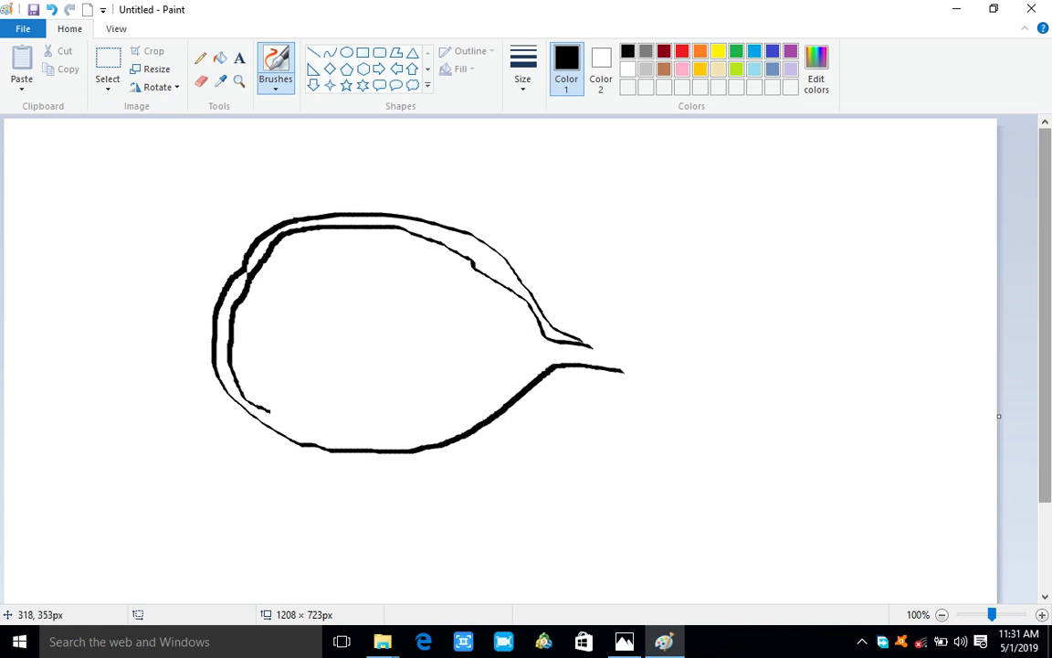
pyautogui.moveTo(270, 411)
pyautogui.mouseDown()
pyautogui.moveTo(300, 433)
pyautogui.moveTo(381, 444)
pyautogui.moveTo(377, 436)
pyautogui.moveTo(422, 437)
pyautogui.moveTo(539, 363)
pyautogui.moveTo(608, 353)
pyautogui.mouseUp()
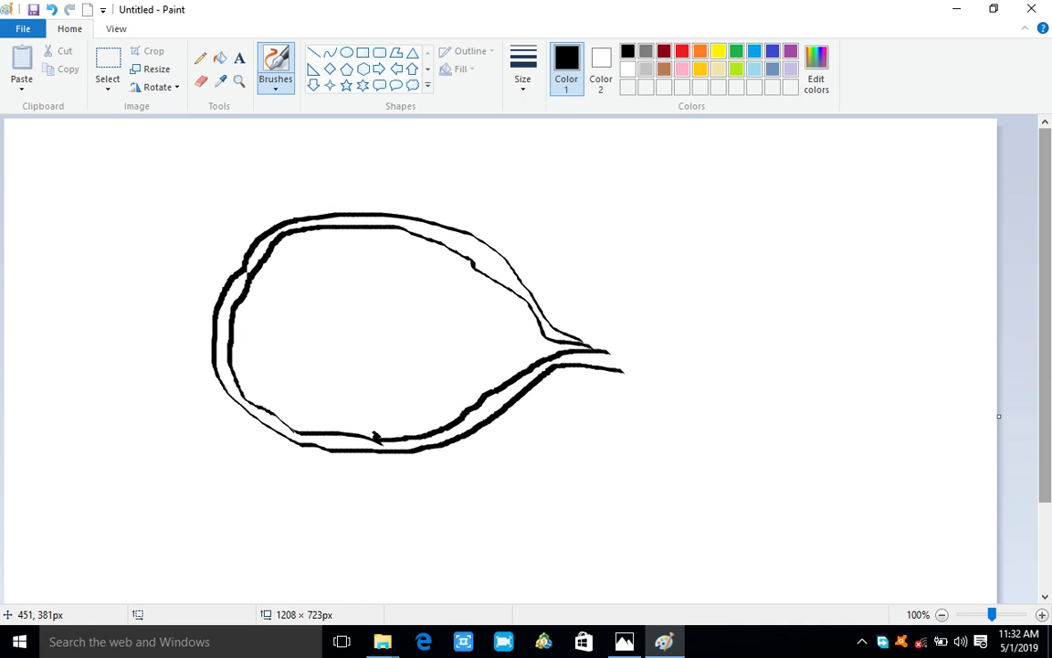
# Add a third line inside the lower right edge, and erase the converging line ends at the narrow right opening.
pyautogui.moveTo(374, 437)
pyautogui.mouseDown()
pyautogui.moveTo(426, 399)
pyautogui.moveTo(492, 382)
pyautogui.mouseUp()
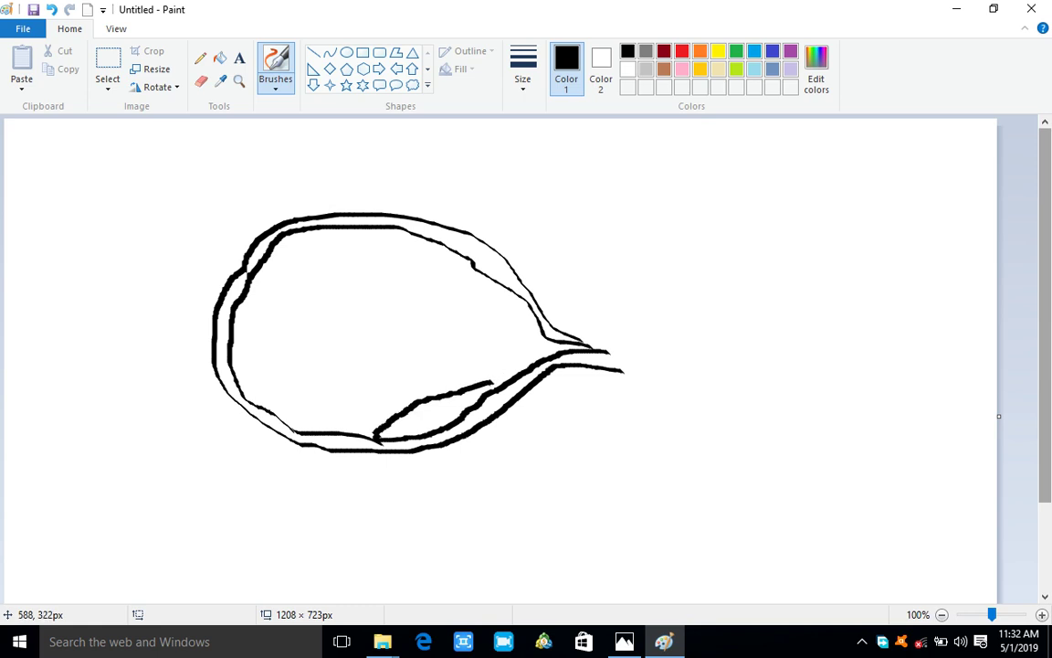
pyautogui.moveTo(488, 383); pyautogui.dragTo(561, 345)
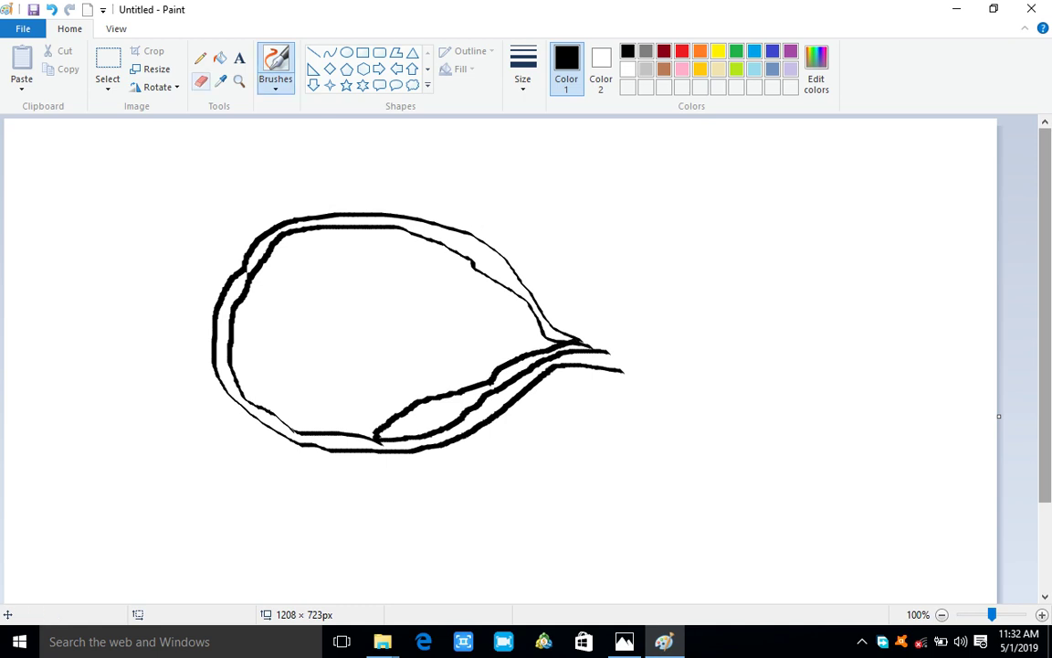
pyautogui.click(201, 81)
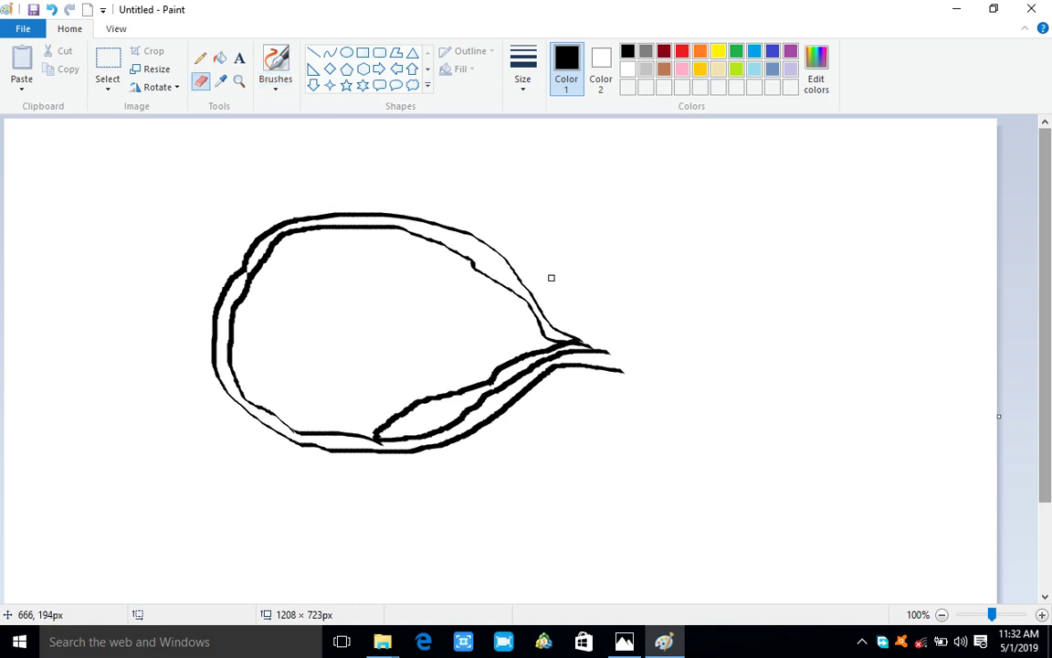
pyautogui.moveTo(551, 277)
pyautogui.mouseDown()
pyautogui.moveTo(516, 329)
pyautogui.moveTo(543, 296)
pyautogui.moveTo(542, 330)
pyautogui.moveTo(537, 309)
pyautogui.moveTo(528, 317)
pyautogui.moveTo(560, 393)
pyautogui.moveTo(558, 348)
pyautogui.mouseUp()
pyautogui.moveTo(558, 364)
pyautogui.mouseDown()
pyautogui.moveTo(542, 337)
pyautogui.moveTo(597, 329)
pyautogui.moveTo(563, 351)
pyautogui.moveTo(569, 333)
pyautogui.moveTo(547, 360)
pyautogui.moveTo(574, 334)
pyautogui.moveTo(577, 384)
pyautogui.moveTo(572, 337)
pyautogui.moveTo(558, 355)
pyautogui.moveTo(552, 319)
pyautogui.moveTo(544, 335)
pyautogui.moveTo(568, 322)
pyautogui.moveTo(559, 340)
pyautogui.moveTo(565, 325)
pyautogui.moveTo(581, 347)
pyautogui.moveTo(577, 399)
pyautogui.moveTo(587, 353)
pyautogui.moveTo(582, 391)
pyautogui.moveTo(595, 356)
pyautogui.moveTo(564, 361)
pyautogui.moveTo(582, 338)
pyautogui.moveTo(591, 368)
pyautogui.moveTo(627, 369)
pyautogui.moveTo(579, 368)
pyautogui.moveTo(604, 352)
pyautogui.mouseUp()
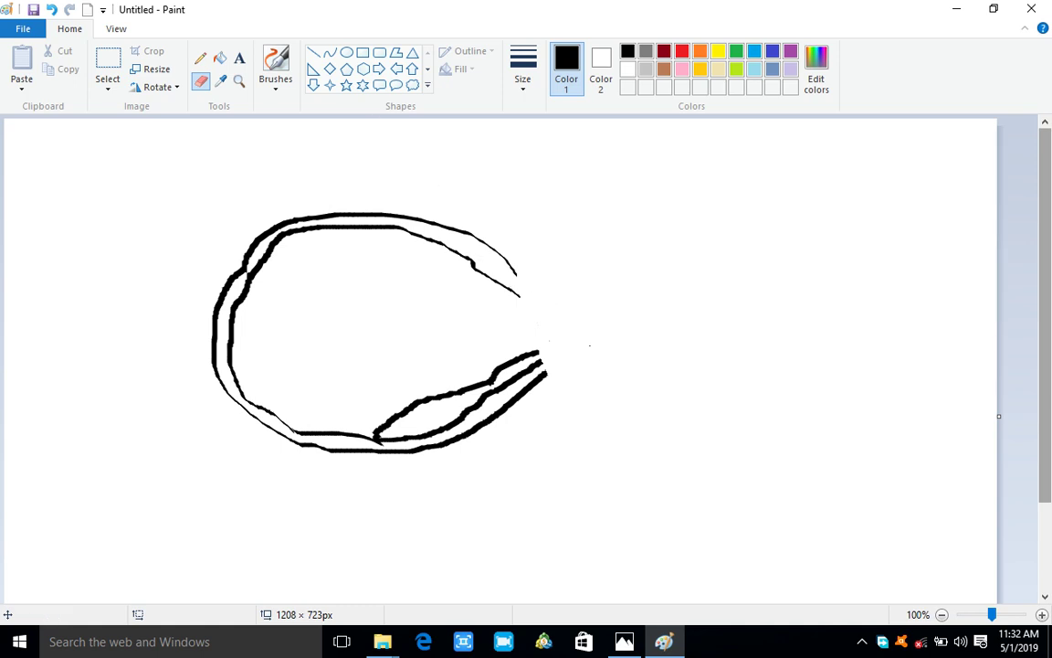
# Redraw the five erased line ends with the brush, extending two upper and three lower lines separately to the right.
pyautogui.click(275, 66)
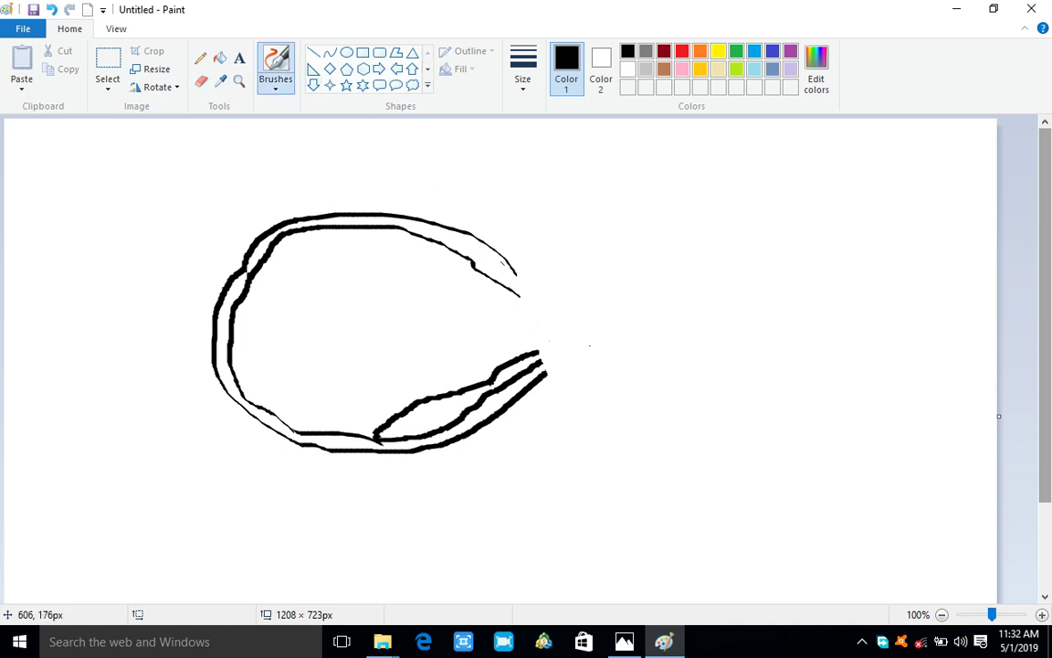
pyautogui.moveTo(509, 267)
pyautogui.mouseDown()
pyautogui.moveTo(548, 285)
pyautogui.moveTo(609, 279)
pyautogui.mouseUp()
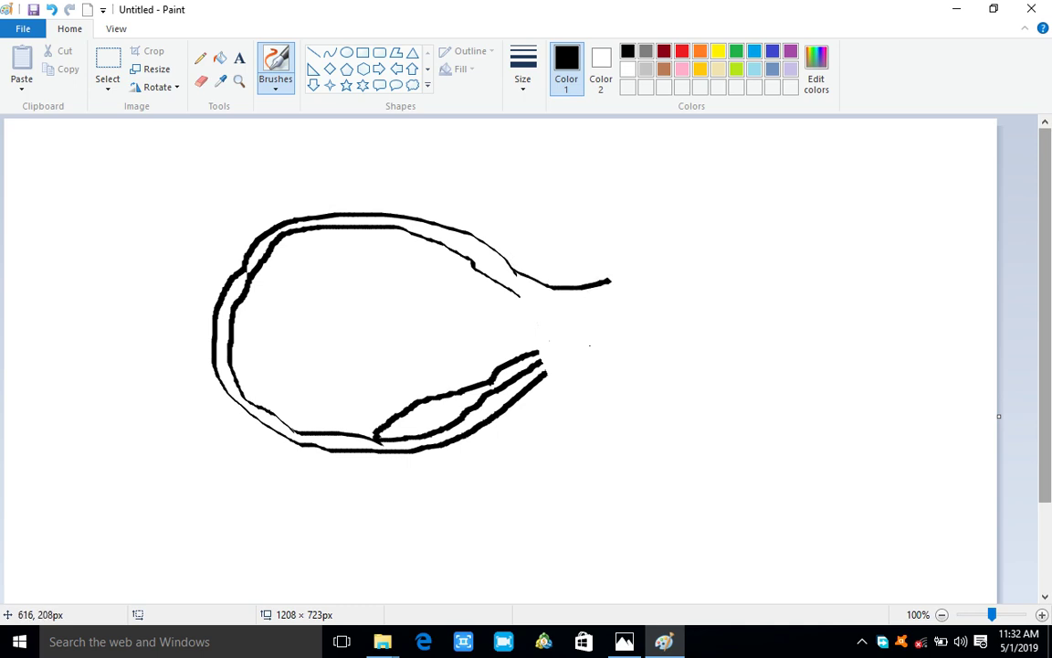
pyautogui.moveTo(511, 290)
pyautogui.mouseDown()
pyautogui.moveTo(532, 306)
pyautogui.moveTo(599, 294)
pyautogui.mouseUp()
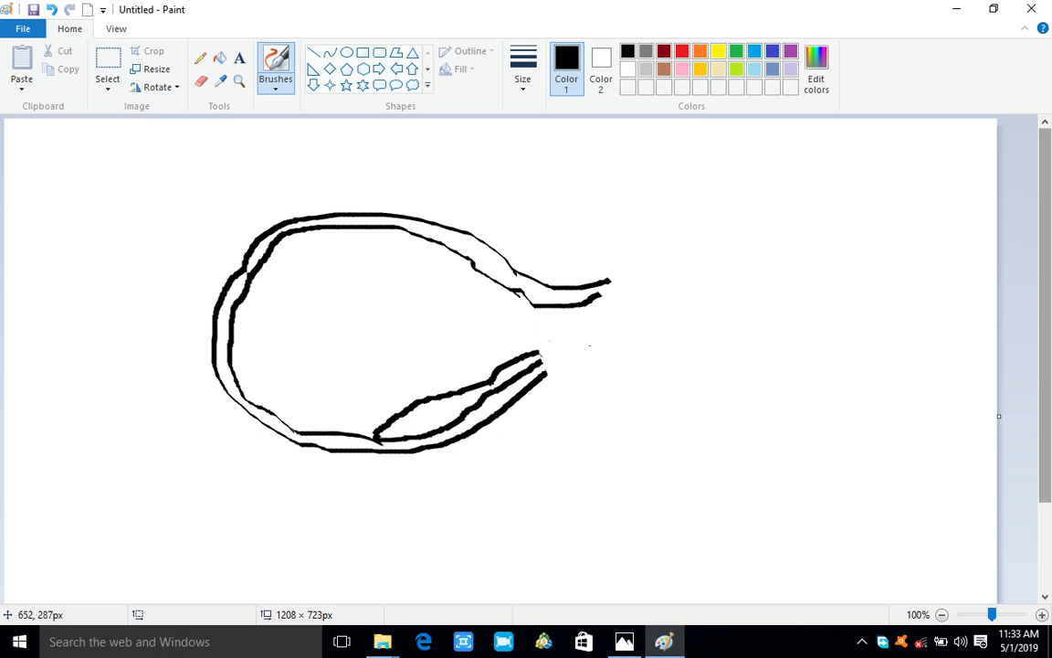
pyautogui.moveTo(540, 353)
pyautogui.mouseDown()
pyautogui.moveTo(553, 338)
pyautogui.moveTo(606, 331)
pyautogui.mouseUp()
pyautogui.moveTo(538, 367); pyautogui.dragTo(601, 344)
pyautogui.moveTo(544, 376); pyautogui.dragTo(636, 351)
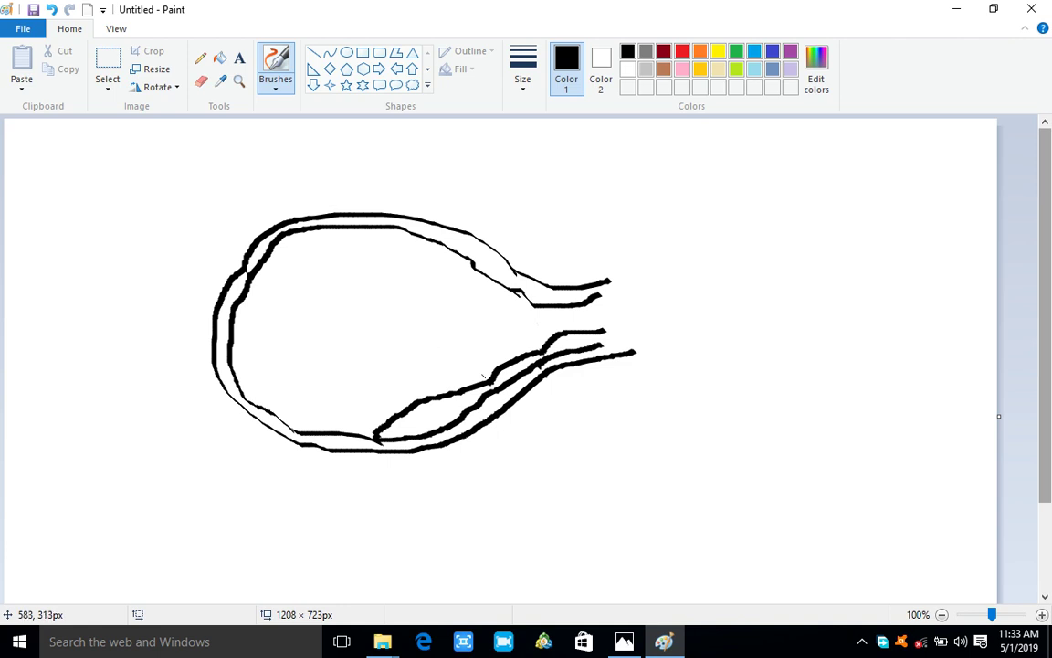
# Draw a curved line from the lower right kink to the opening, and a raised flat-topped boundary at the lower left.
pyautogui.moveTo(490, 377)
pyautogui.mouseDown()
pyautogui.moveTo(488, 361)
pyautogui.moveTo(519, 334)
pyautogui.moveTo(602, 311)
pyautogui.mouseUp()
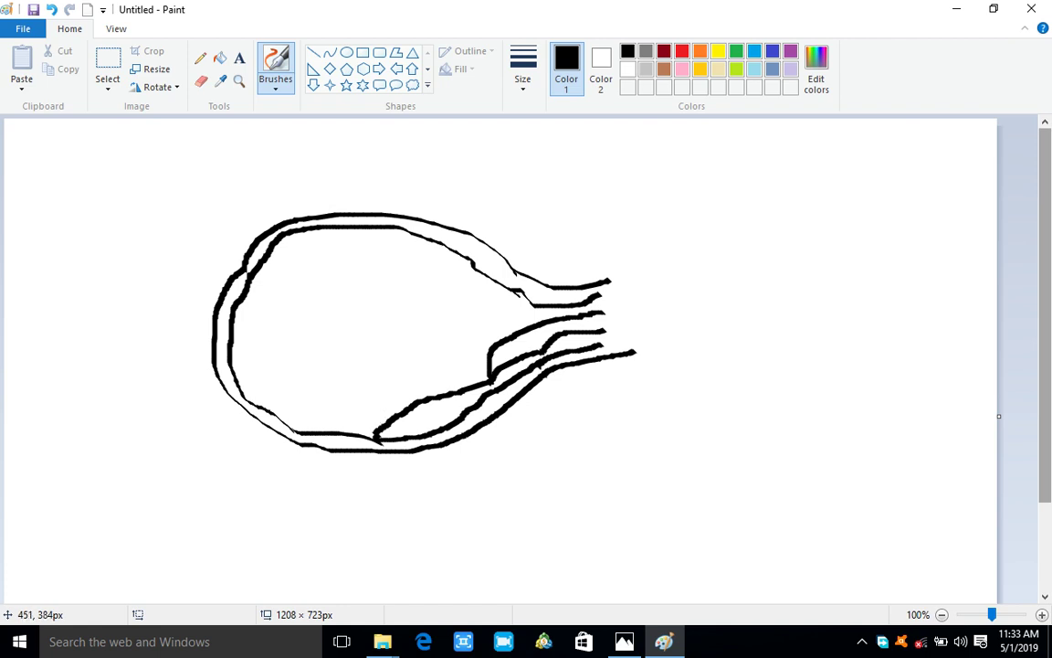
pyautogui.moveTo(373, 436)
pyautogui.mouseDown()
pyautogui.moveTo(373, 414)
pyautogui.moveTo(279, 415)
pyautogui.mouseUp()
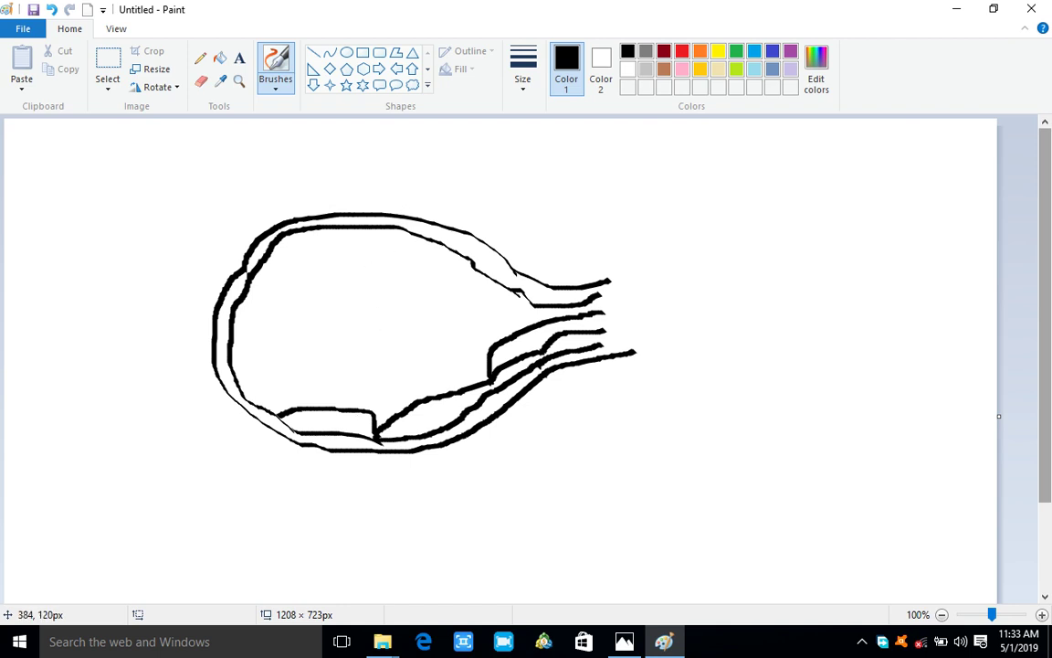
pyautogui.moveTo(320, 230)
pyautogui.mouseDown()
pyautogui.moveTo(339, 251)
pyautogui.moveTo(382, 263)
pyautogui.mouseUp()
pyautogui.hotkey('ctrl', 'z')
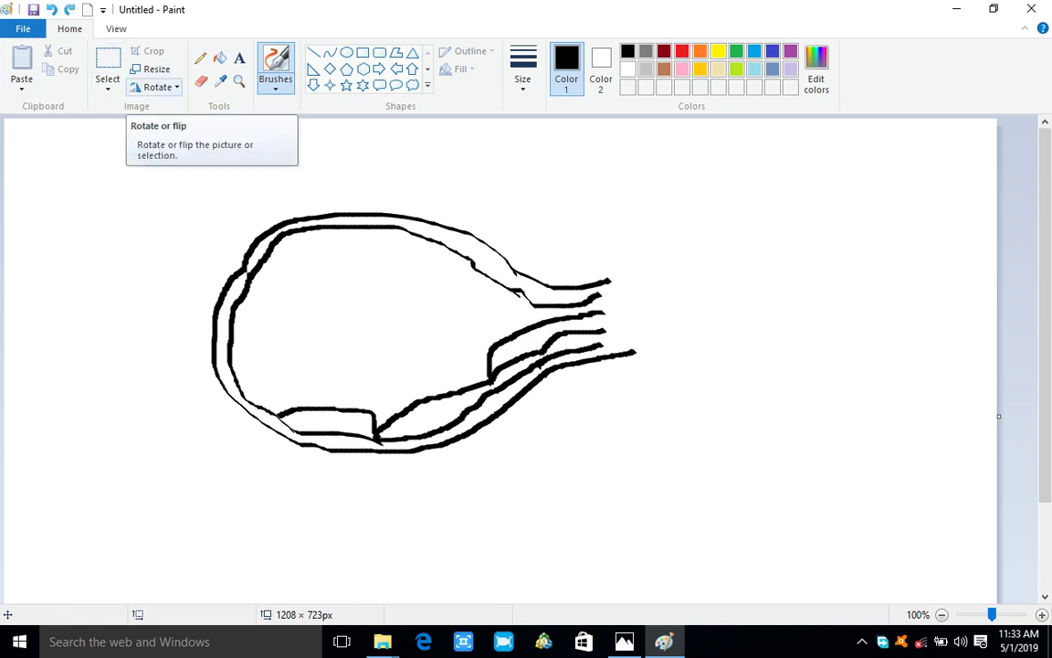
# Erase the curved top line of the lower right compartment and redraw it slightly lower toward the opening.
pyautogui.click(201, 80)
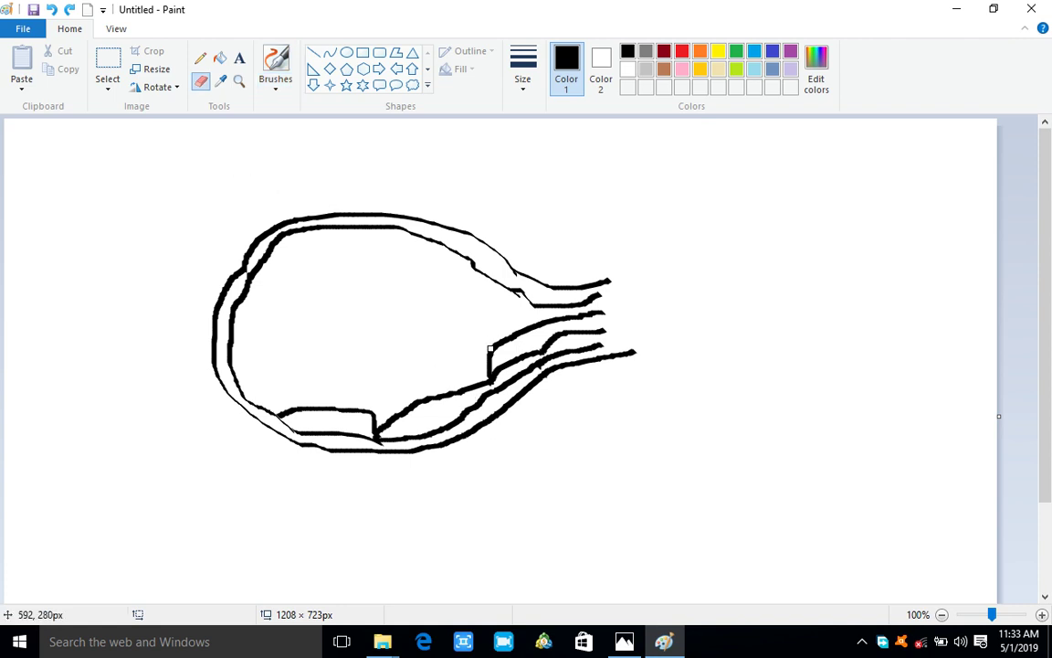
pyautogui.moveTo(491, 348)
pyautogui.mouseDown()
pyautogui.moveTo(524, 333)
pyautogui.moveTo(487, 351)
pyautogui.moveTo(549, 321)
pyautogui.moveTo(604, 313)
pyautogui.moveTo(524, 323)
pyautogui.moveTo(576, 314)
pyautogui.moveTo(497, 297)
pyautogui.mouseUp()
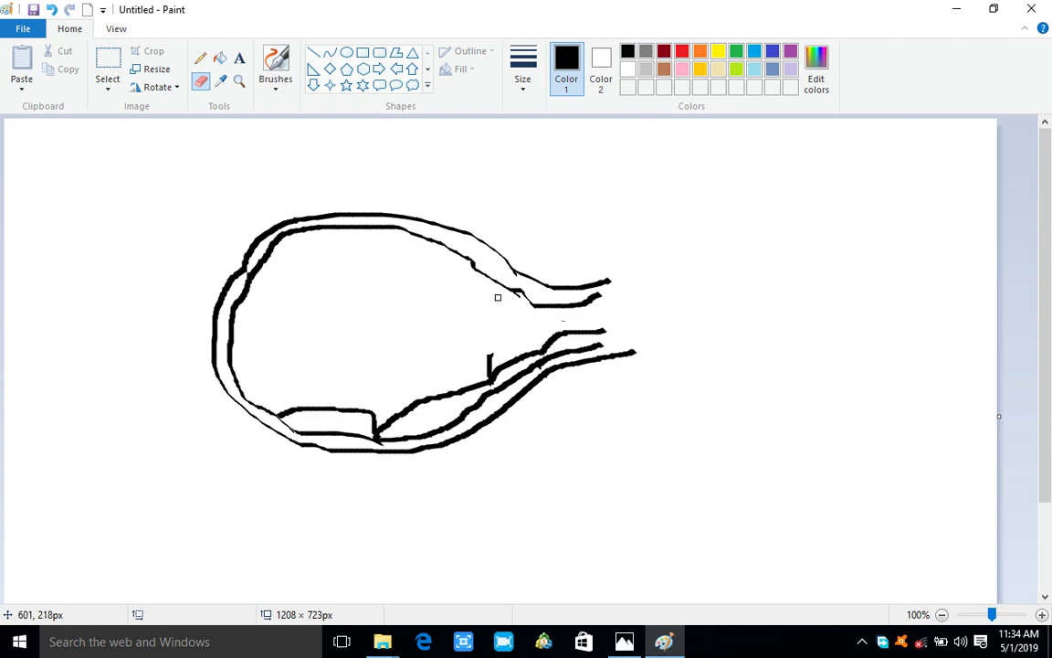
pyautogui.click(275, 62)
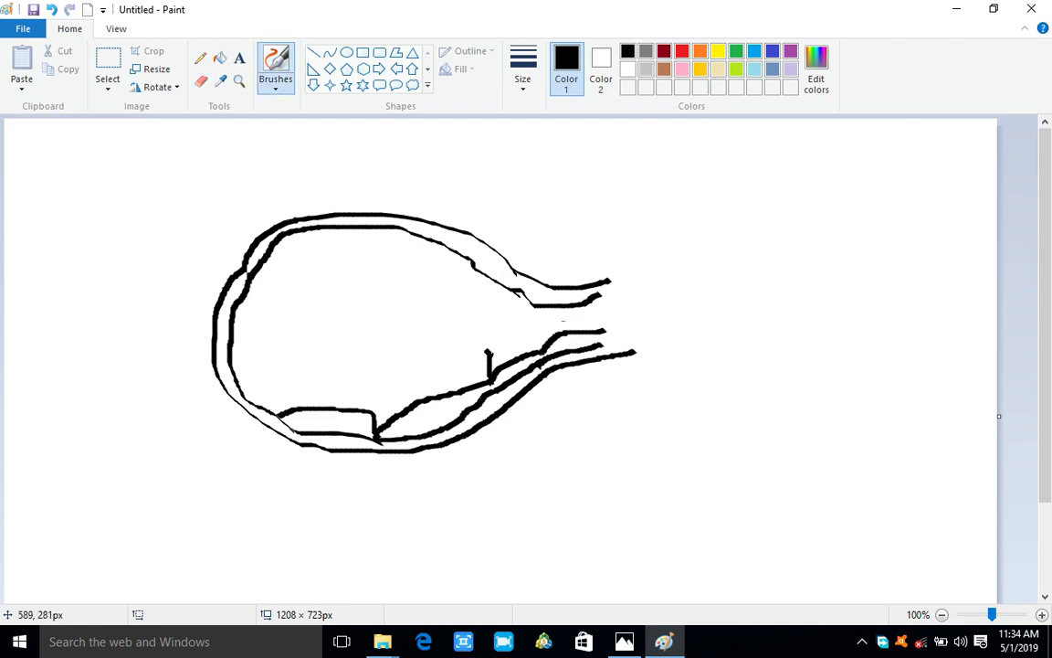
pyautogui.moveTo(486, 356)
pyautogui.mouseDown()
pyautogui.moveTo(594, 319)
pyautogui.moveTo(552, 330)
pyautogui.mouseUp()
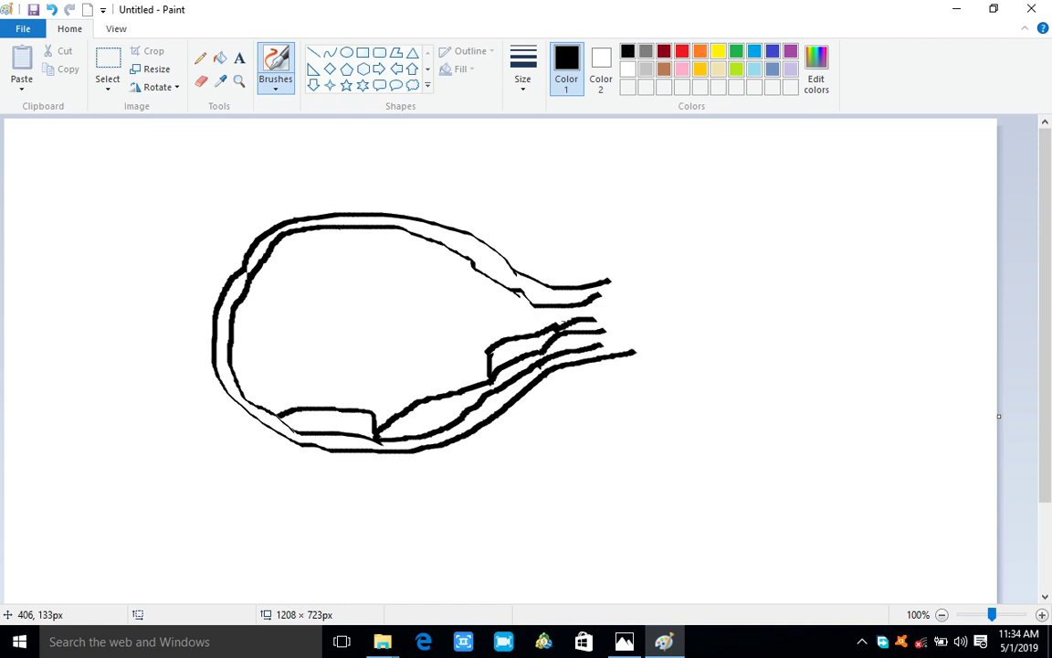
# Draw a third line along the upper inner edge to the opening, and outline a curved pocket at the upper left.
pyautogui.moveTo(334, 228)
pyautogui.mouseDown()
pyautogui.moveTo(418, 243)
pyautogui.moveTo(521, 312)
pyautogui.moveTo(603, 316)
pyautogui.mouseUp()
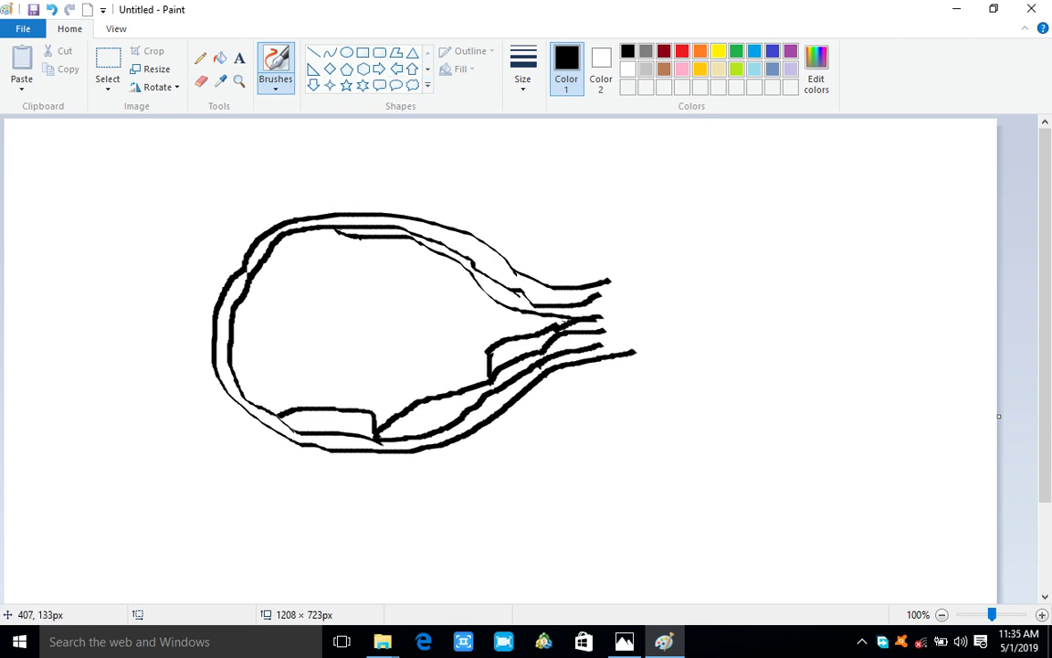
pyautogui.moveTo(333, 230); pyautogui.dragTo(311, 268)
pyautogui.moveTo(271, 256); pyautogui.dragTo(302, 265)
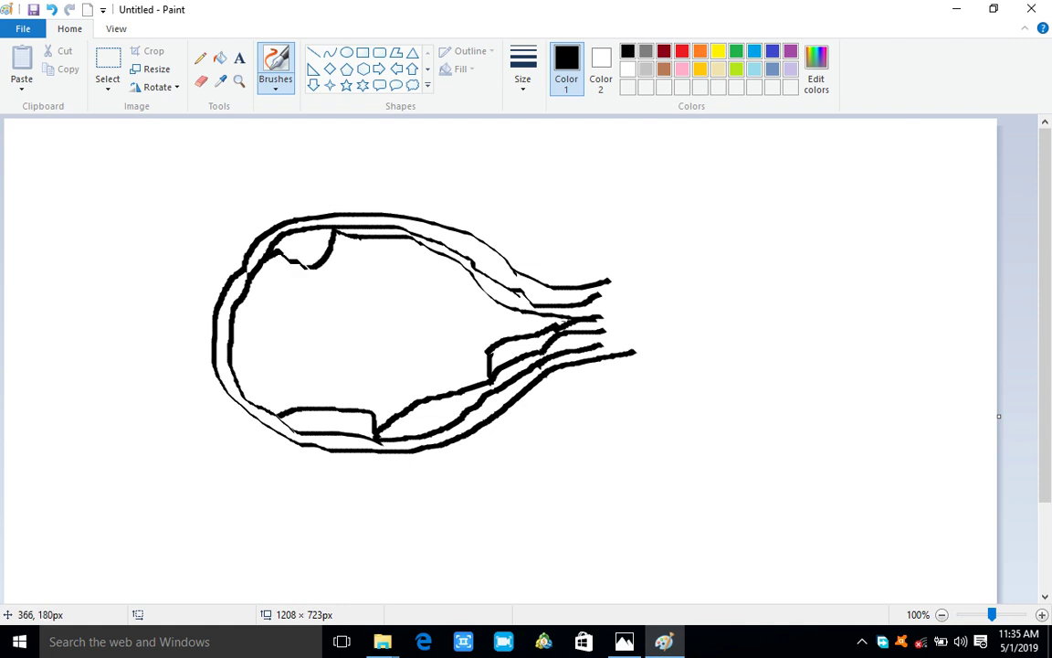
# Thicken the lower edge of the upper left pocket and add short downward strokes beneath it.
pyautogui.hotkey('ctrl', 'z')
pyautogui.moveTo(257, 270)
pyautogui.mouseDown()
pyautogui.moveTo(279, 264)
pyautogui.moveTo(300, 278)
pyautogui.moveTo(328, 263)
pyautogui.moveTo(341, 235)
pyautogui.mouseUp()
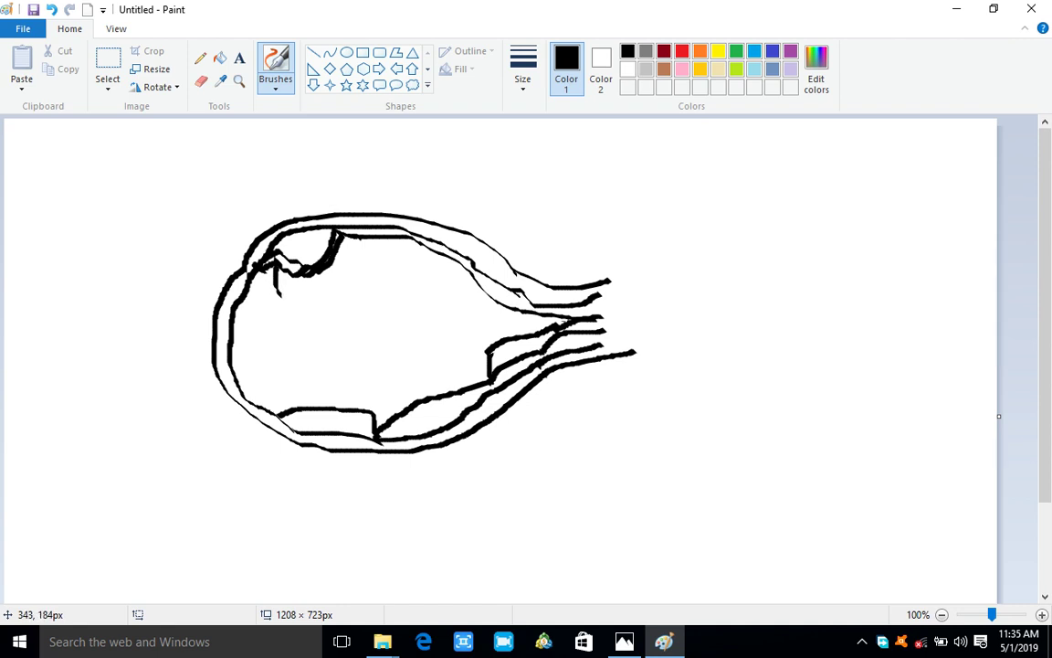
pyautogui.moveTo(287, 270)
pyautogui.mouseDown()
pyautogui.moveTo(288, 298)
pyautogui.moveTo(314, 293)
pyautogui.mouseUp()
# Draw a vertical ellipse about 76 × 138 px, move it up against the short strokes under the upper left pocket, and dot the stroke ends.
pyautogui.click(347, 52)
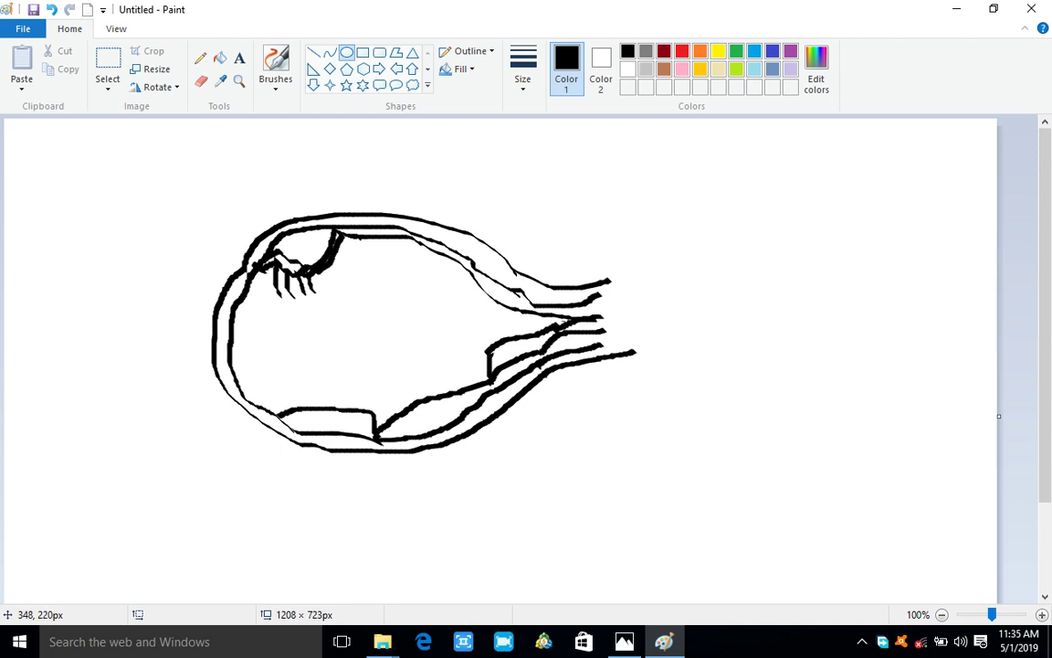
pyautogui.moveTo(282, 296)
pyautogui.mouseDown()
pyautogui.moveTo(314, 313)
pyautogui.moveTo(345, 412)
pyautogui.mouseUp()
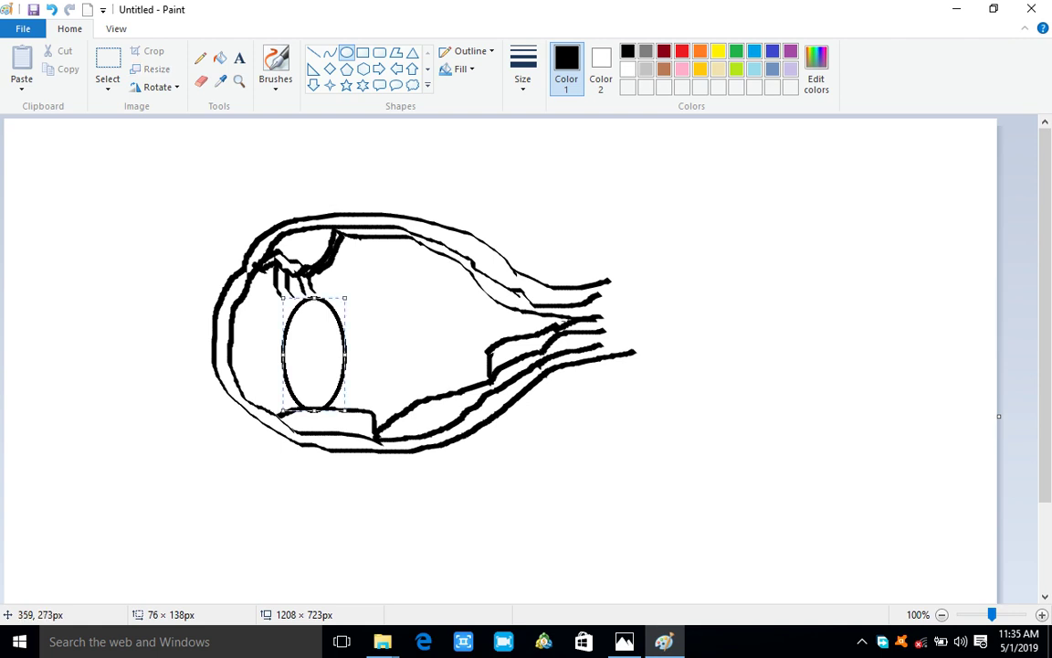
pyautogui.moveTo(321, 336); pyautogui.dragTo(307, 329)
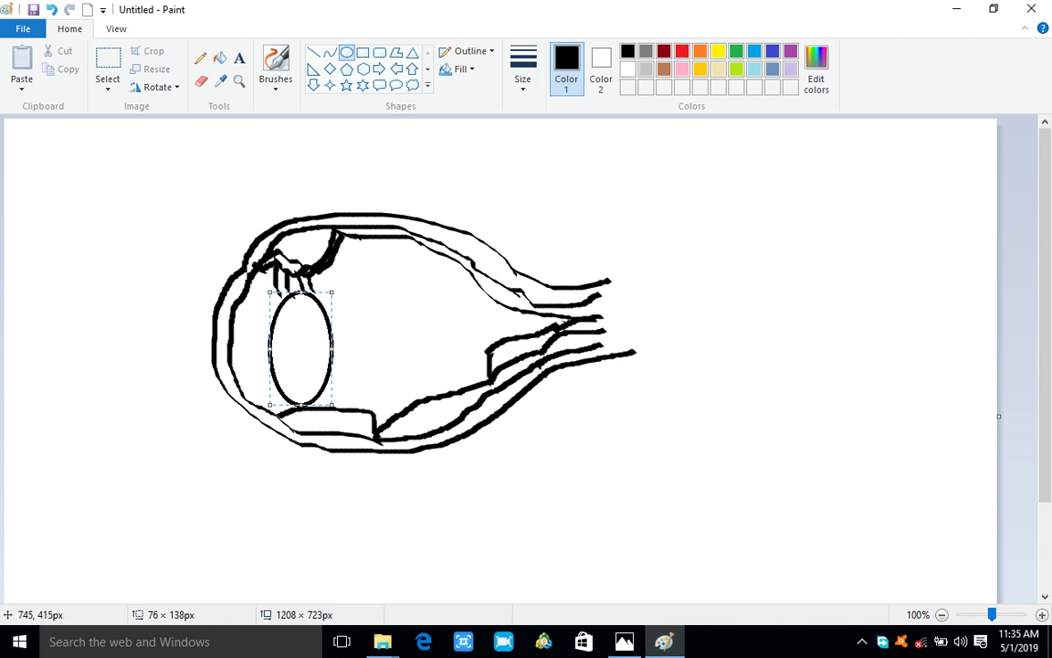
pyautogui.moveTo(605, 461); pyautogui.dragTo(616, 463)
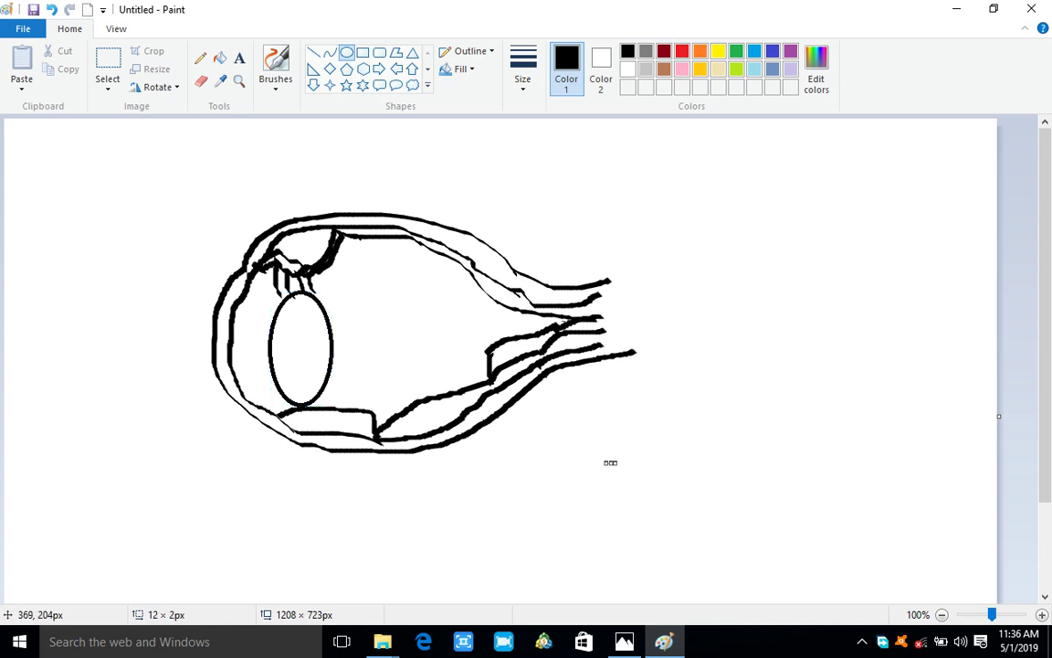
pyautogui.moveTo(311, 285); pyautogui.dragTo(279, 297)
pyautogui.moveTo(298, 300); pyautogui.dragTo(293, 387)
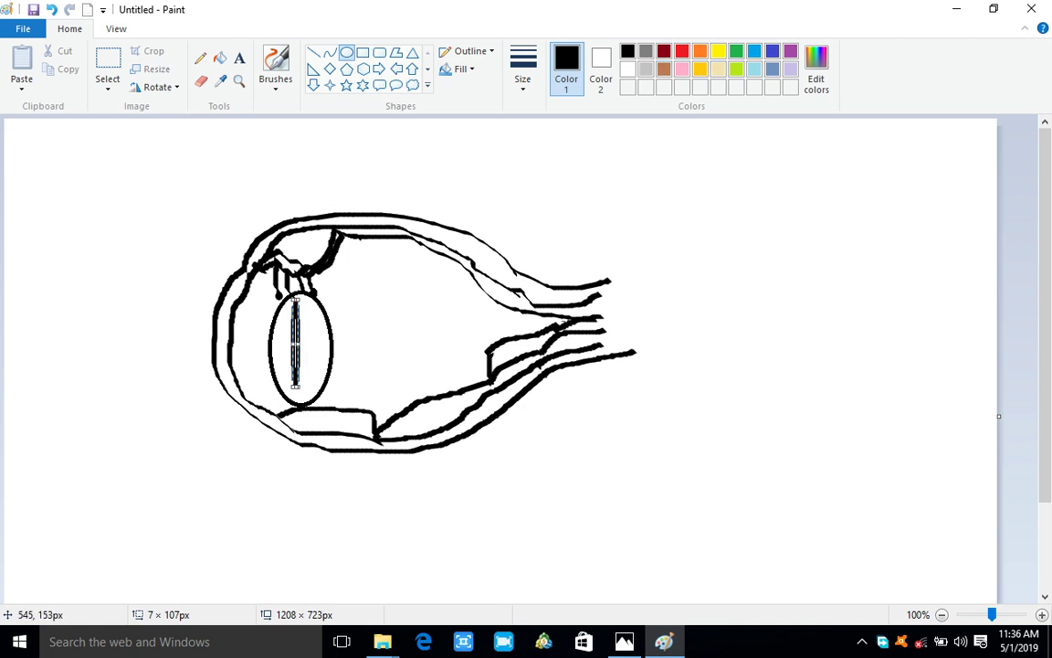
pyautogui.press('Delete')
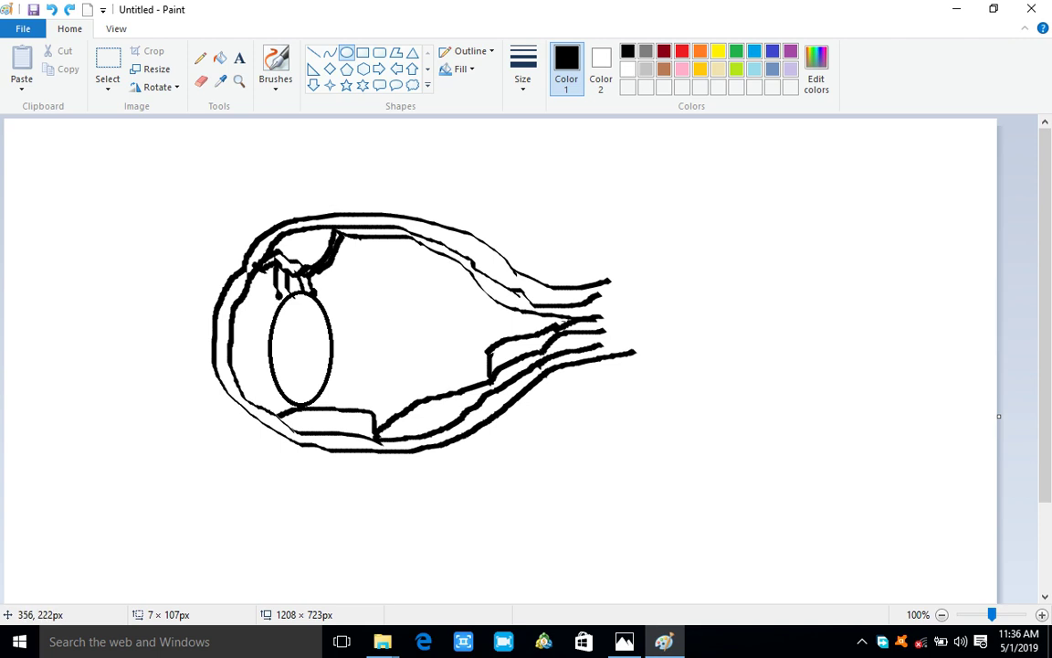
pyautogui.moveTo(296, 300); pyautogui.dragTo(313, 381)
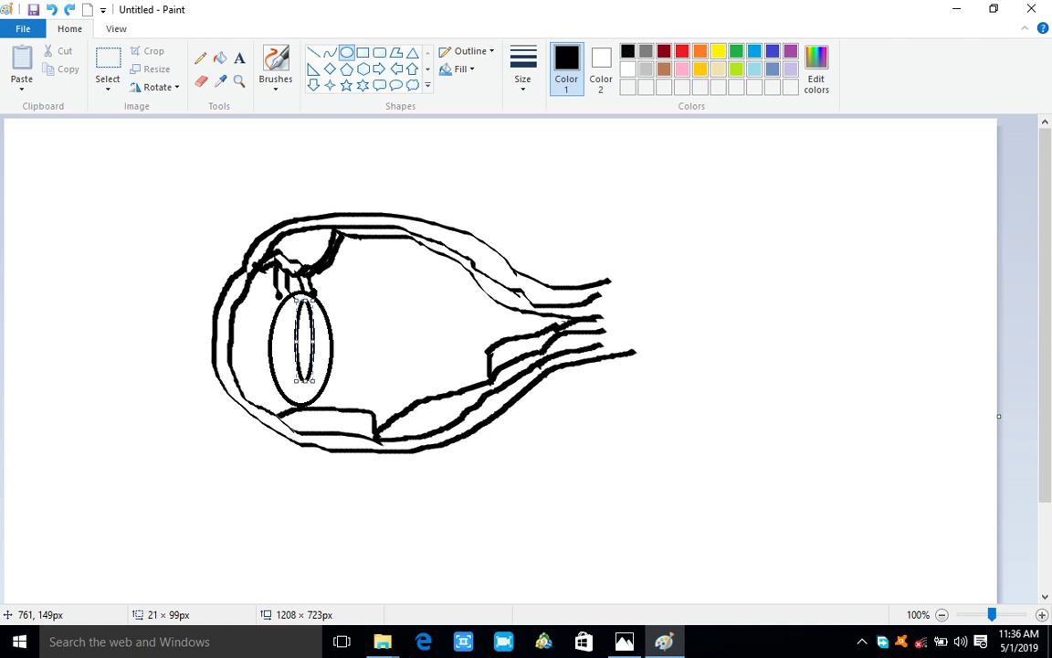
pyautogui.hotkey('ctrl', 'z')
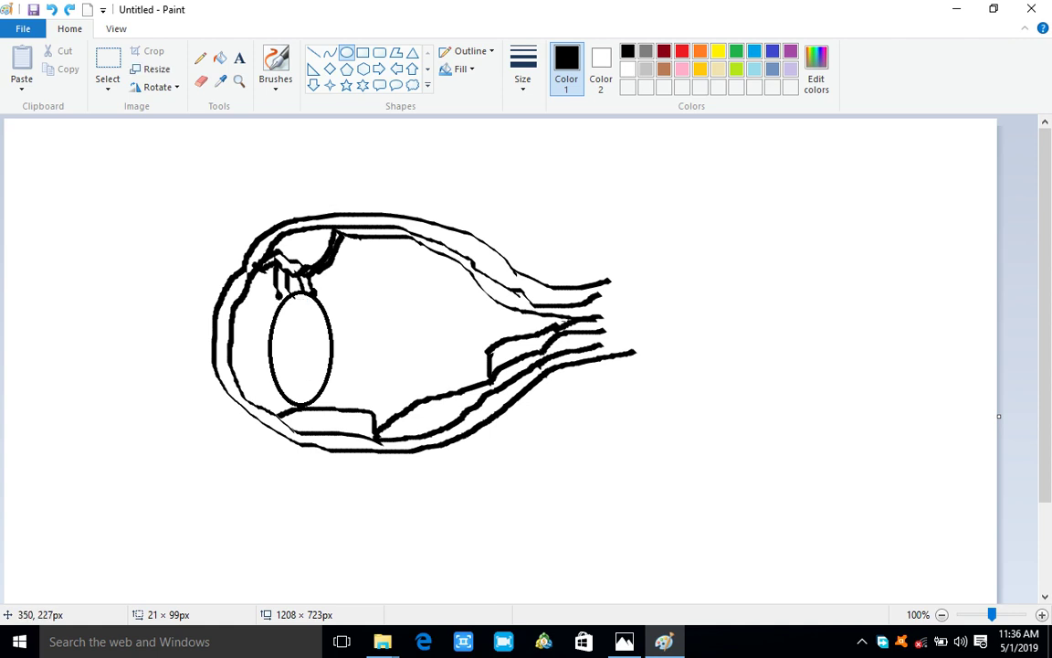
# Draw a second ellipse inside the first and stretch it sideways to about 59 × 114 px, leaving an even rim around it.
pyautogui.moveTo(291, 305); pyautogui.dragTo(323, 404)
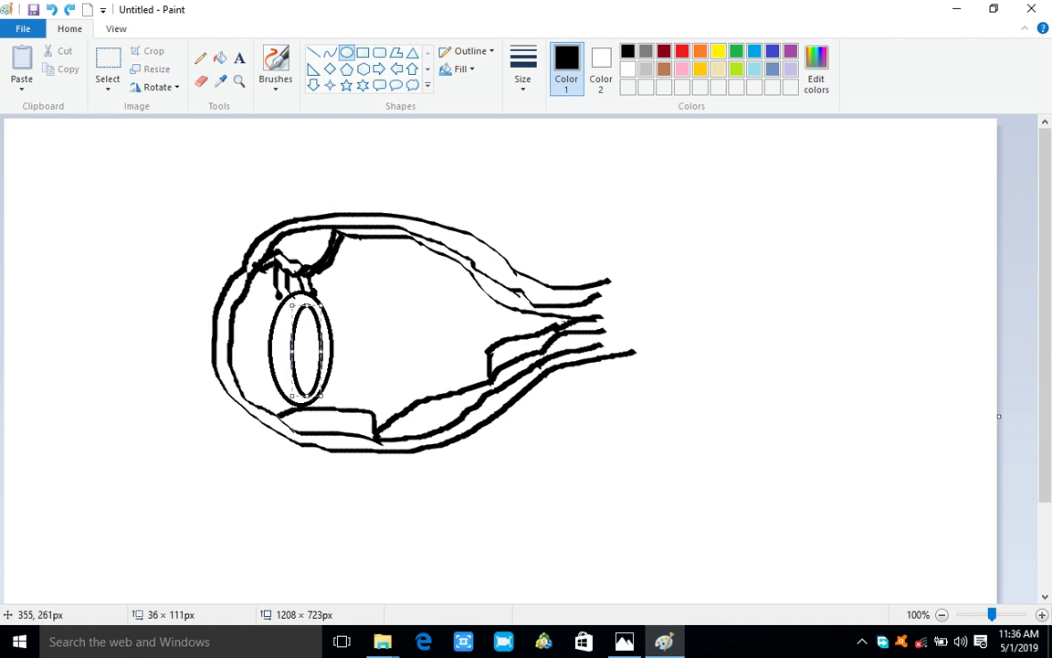
pyautogui.moveTo(326, 357); pyautogui.dragTo(361, 325)
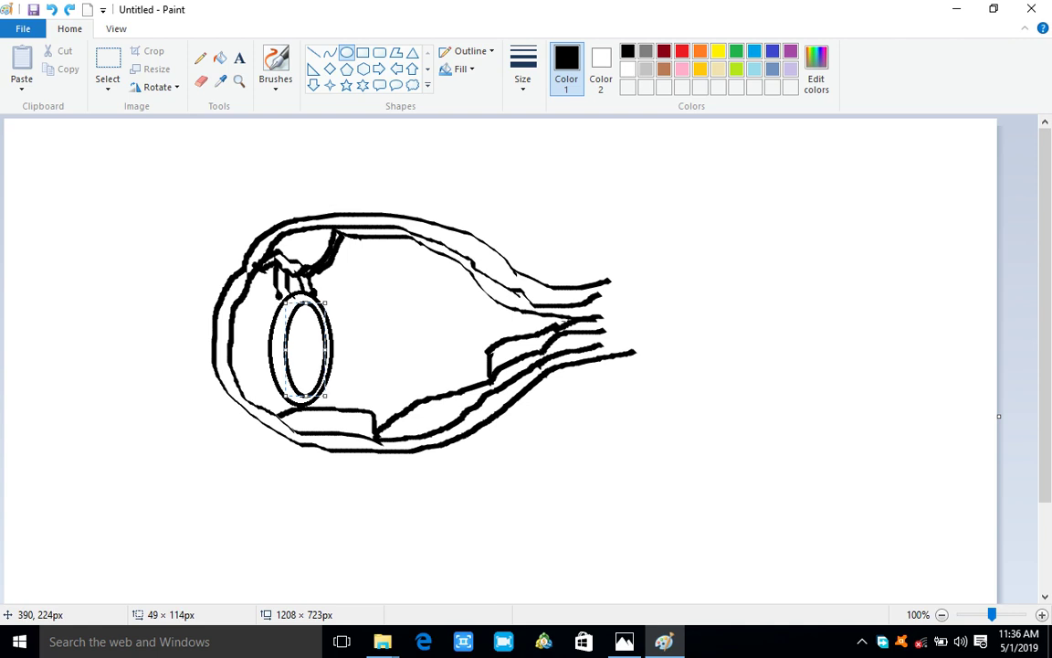
pyautogui.moveTo(286, 350); pyautogui.dragTo(278, 357)
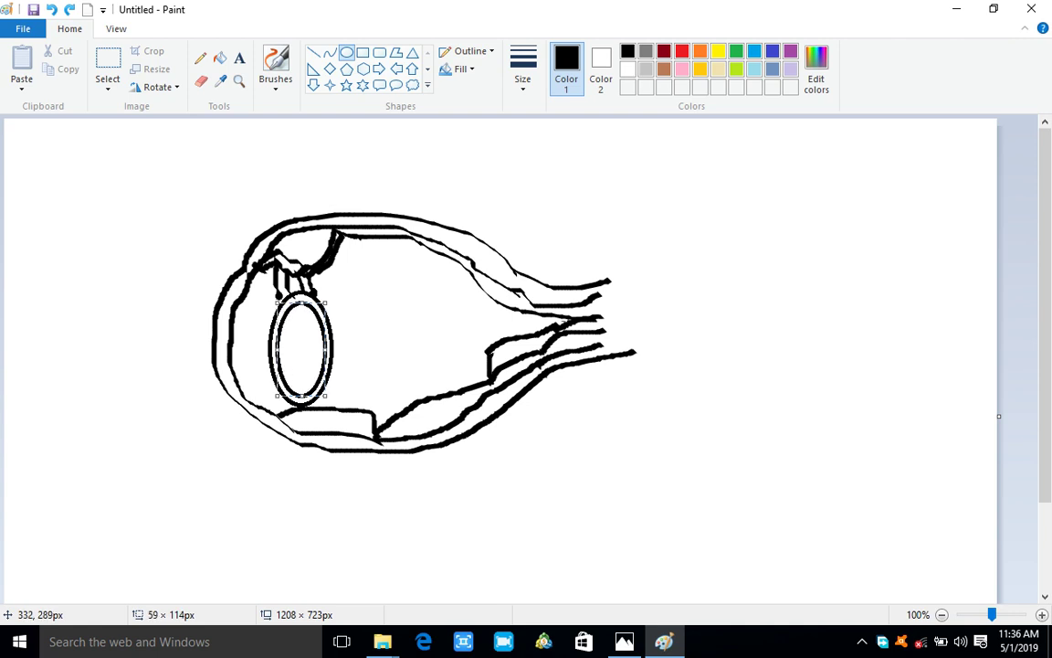
pyautogui.click(339, 542)
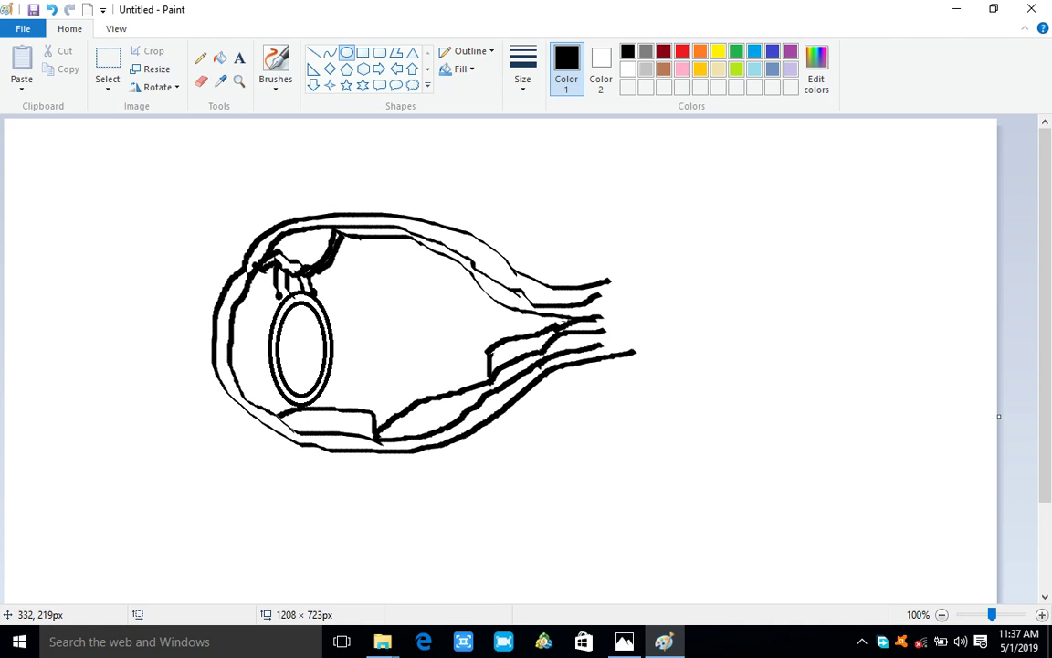
pyautogui.moveTo(277, 296); pyautogui.dragTo(280, 299)
pyautogui.press('Escape')
# Draw two straight pointer lines from the ellipse's right edge past the upper outline, spanning about 223 × 182 px and 347 × 110 px.
pyautogui.click(314, 52)
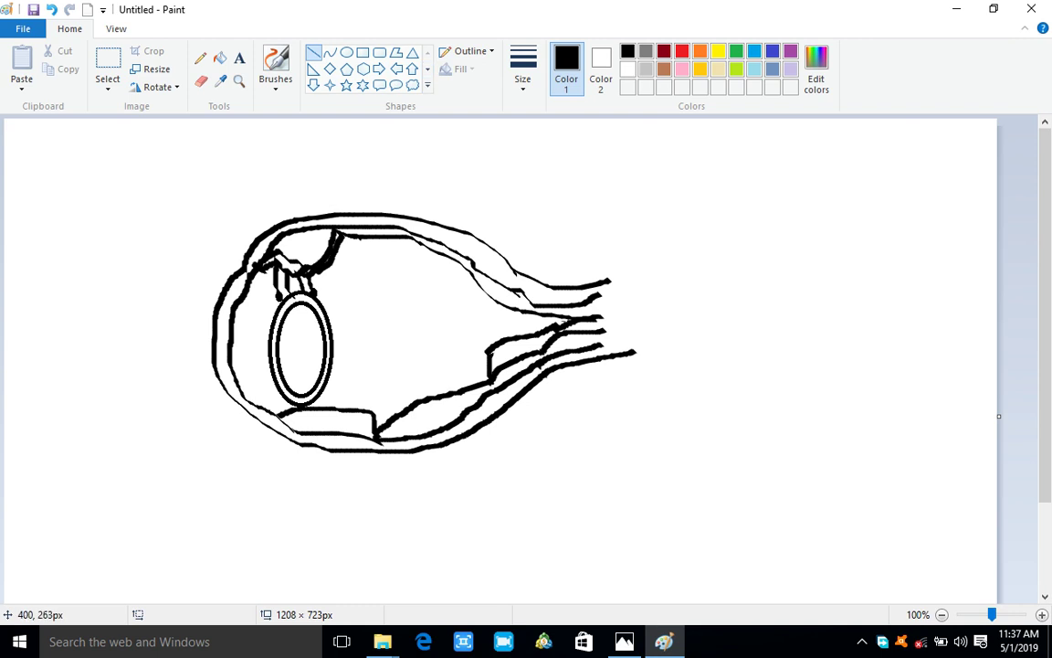
pyautogui.moveTo(334, 336)
pyautogui.mouseDown()
pyautogui.moveTo(375, 282)
pyautogui.moveTo(517, 185)
pyautogui.mouseUp()
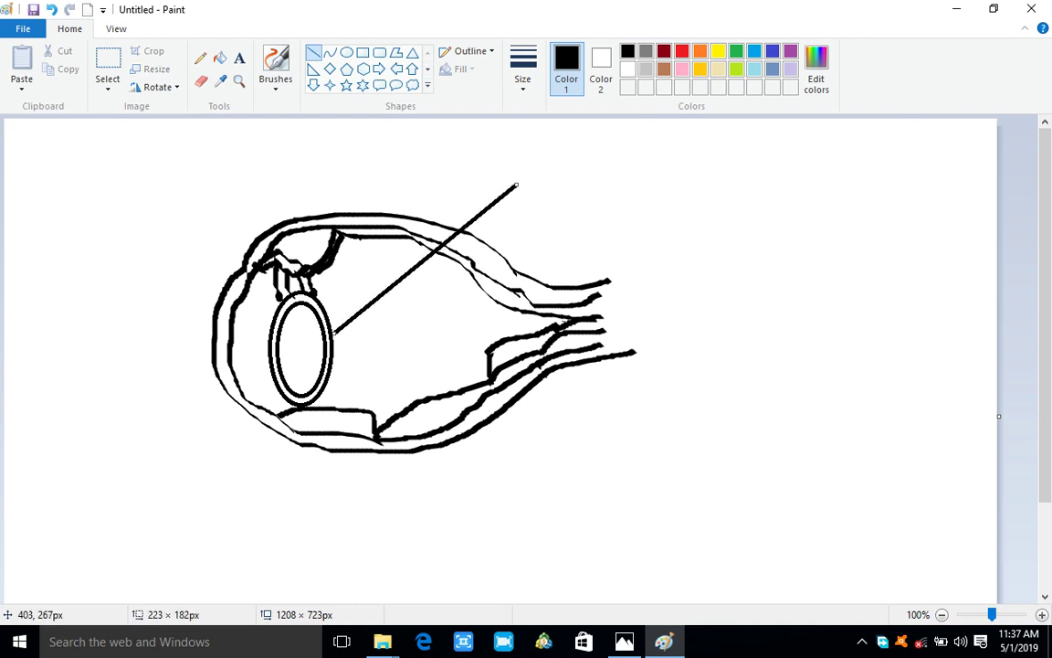
pyautogui.click(413, 369)
pyautogui.moveTo(333, 336)
pyautogui.mouseDown()
pyautogui.moveTo(570, 329)
pyautogui.moveTo(622, 312)
pyautogui.moveTo(638, 254)
pyautogui.moveTo(620, 246)
pyautogui.mouseUp()
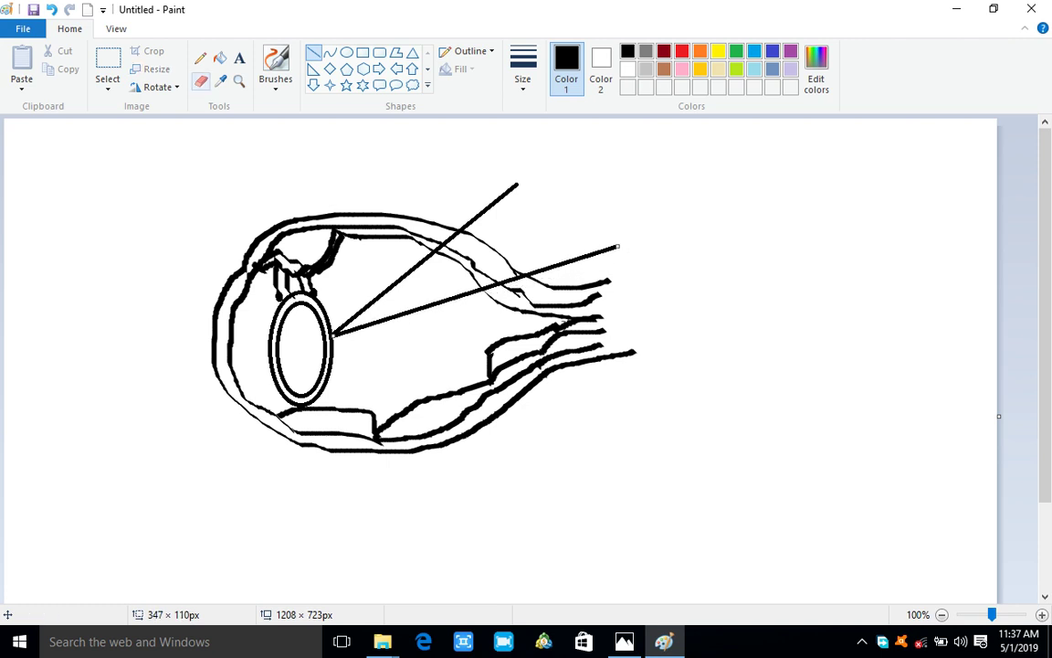
# Erase the line ends at the open narrow end of the diagram, keeping the two pointer lines.
pyautogui.click(201, 80)
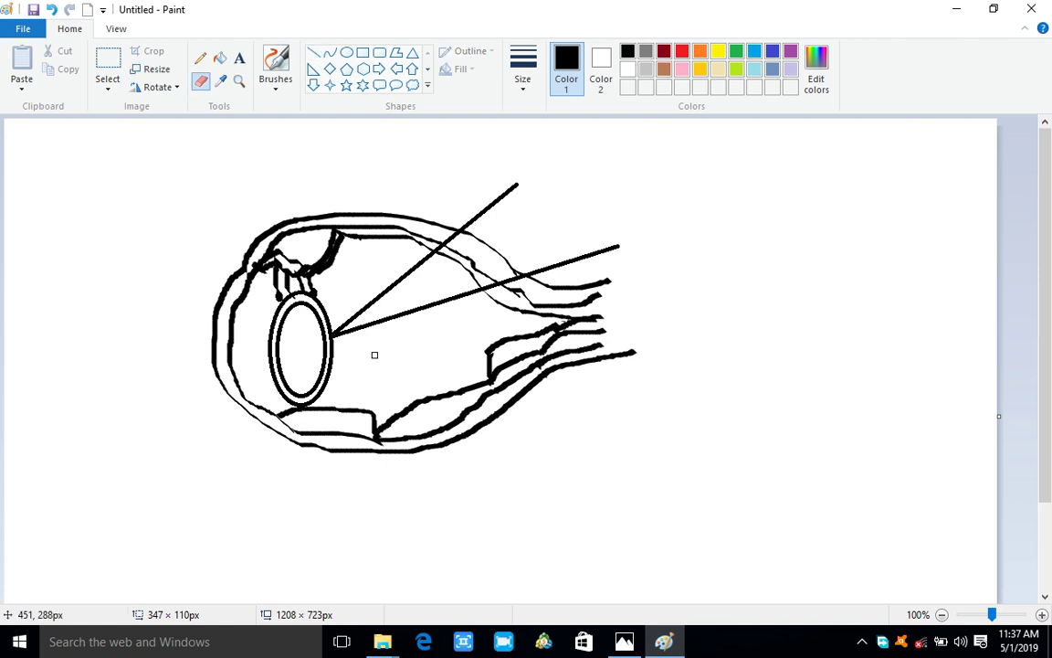
pyautogui.moveTo(554, 284); pyautogui.dragTo(567, 368)
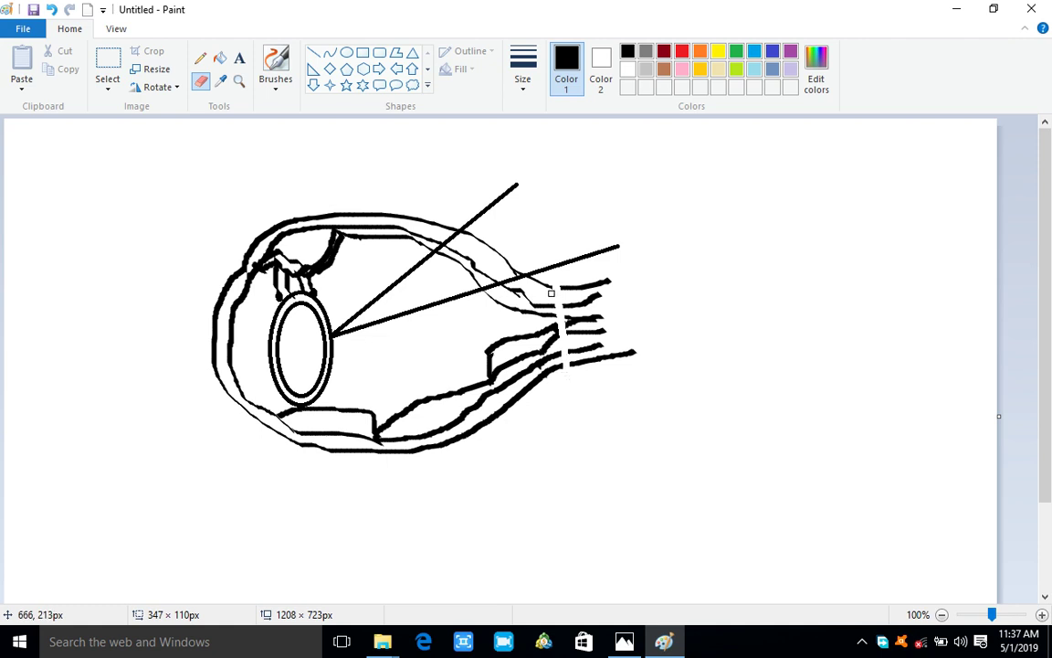
pyautogui.moveTo(542, 295)
pyautogui.mouseDown()
pyautogui.moveTo(543, 382)
pyautogui.moveTo(559, 369)
pyautogui.moveTo(522, 392)
pyautogui.moveTo(550, 372)
pyautogui.moveTo(558, 356)
pyautogui.moveTo(534, 382)
pyautogui.moveTo(564, 328)
pyautogui.moveTo(559, 362)
pyautogui.moveTo(548, 285)
pyautogui.moveTo(606, 284)
pyautogui.moveTo(608, 275)
pyautogui.moveTo(555, 291)
pyautogui.moveTo(599, 287)
pyautogui.moveTo(547, 380)
pyautogui.moveTo(588, 324)
pyautogui.moveTo(595, 352)
pyautogui.moveTo(569, 354)
pyautogui.moveTo(618, 343)
pyautogui.moveTo(570, 364)
pyautogui.moveTo(634, 349)
pyautogui.moveTo(590, 362)
pyautogui.moveTo(616, 354)
pyautogui.moveTo(598, 362)
pyautogui.moveTo(603, 323)
pyautogui.moveTo(589, 328)
pyautogui.moveTo(599, 302)
pyautogui.moveTo(593, 314)
pyautogui.moveTo(607, 307)
pyautogui.moveTo(557, 325)
pyautogui.moveTo(580, 304)
pyautogui.moveTo(559, 305)
pyautogui.moveTo(592, 295)
pyautogui.mouseUp()
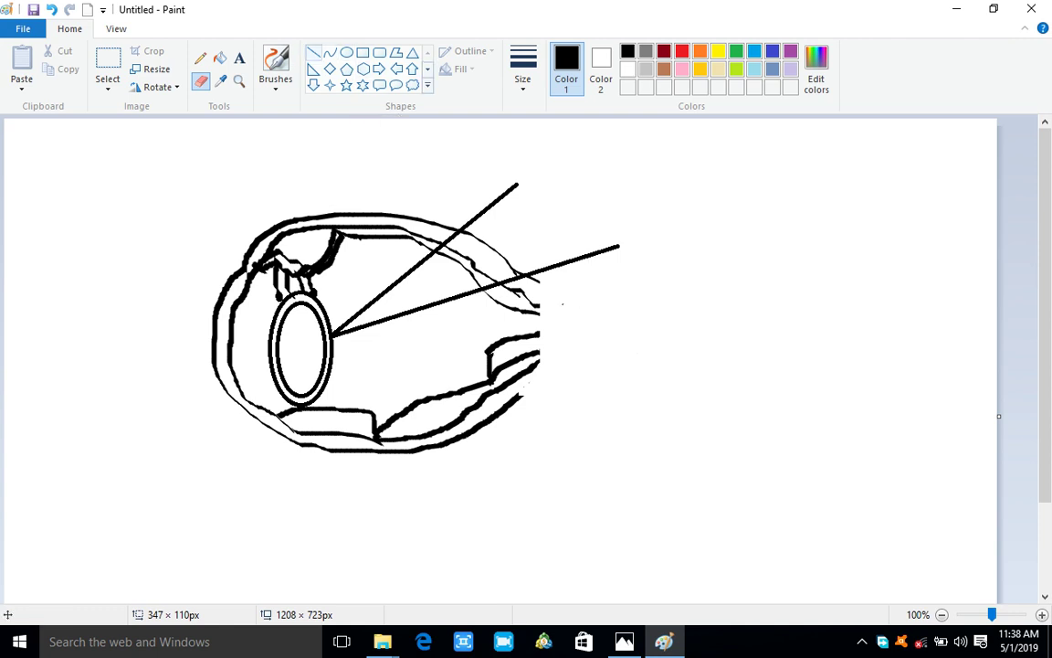
# Extend the two lowest cut lines with straight segments rising toward the narrow end, and add a short stroke at their tips.
pyautogui.click(313, 52)
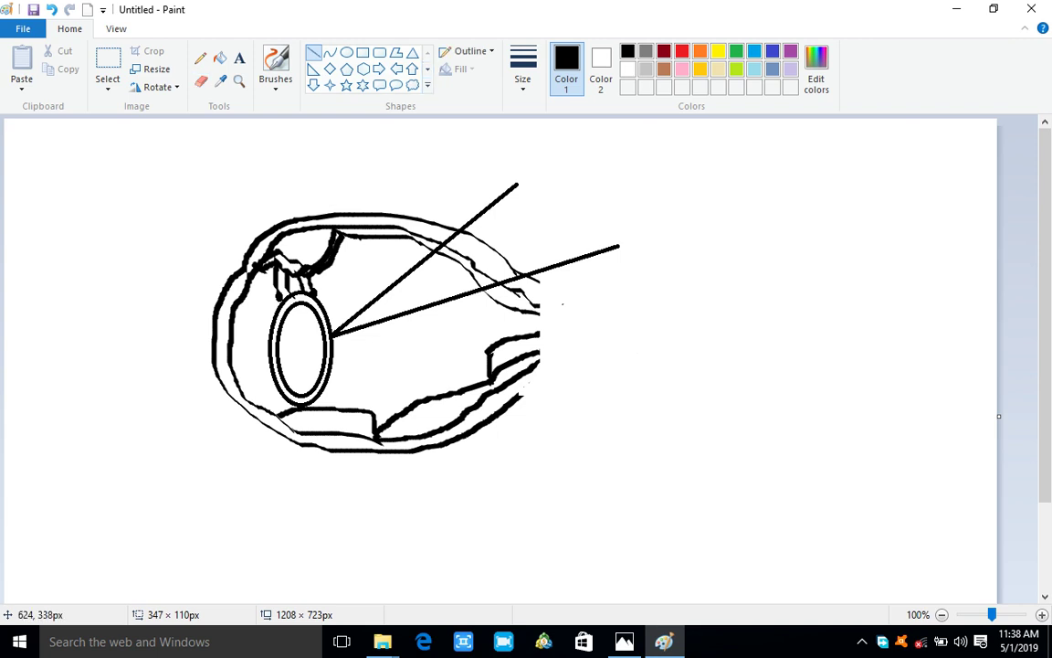
pyautogui.moveTo(518, 396); pyautogui.dragTo(589, 329)
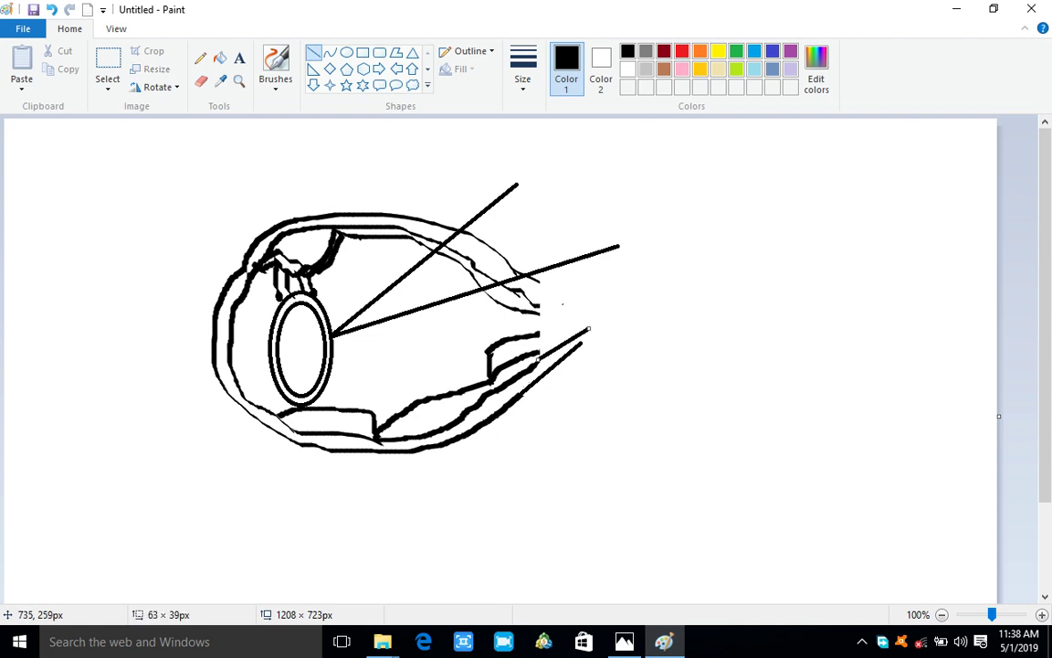
pyautogui.moveTo(589, 328); pyautogui.dragTo(588, 334)
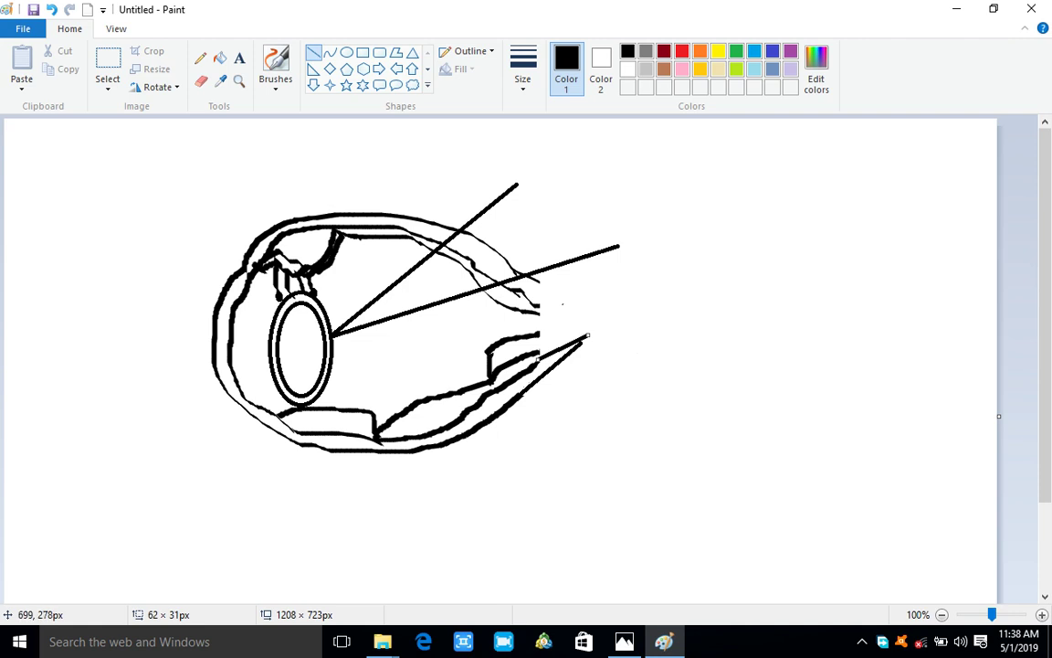
pyautogui.moveTo(579, 351)
pyautogui.mouseDown()
pyautogui.moveTo(620, 329)
pyautogui.moveTo(597, 340)
pyautogui.mouseUp()
pyautogui.moveTo(577, 351); pyautogui.dragTo(572, 344)
pyautogui.click(694, 462)
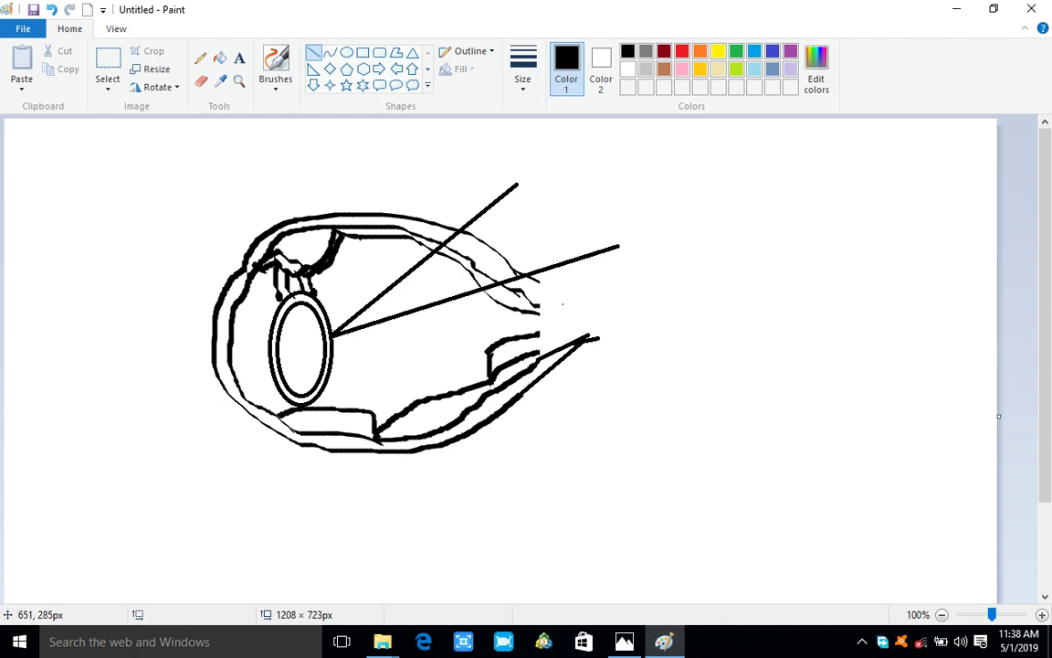
# Extend the lower right compartment's lines and the two inner upper lines with straight segments toward the narrow end.
pyautogui.moveTo(541, 350)
pyautogui.mouseDown()
pyautogui.moveTo(592, 323)
pyautogui.moveTo(535, 334)
pyautogui.moveTo(598, 312)
pyautogui.mouseUp()
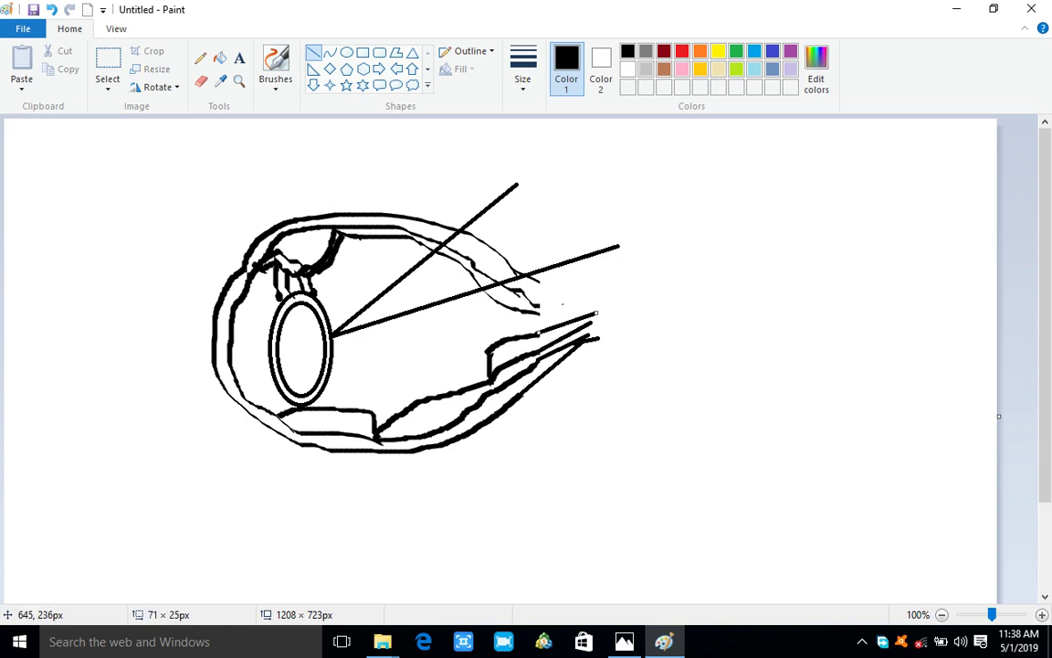
pyautogui.moveTo(534, 335); pyautogui.dragTo(530, 311)
pyautogui.click(580, 361)
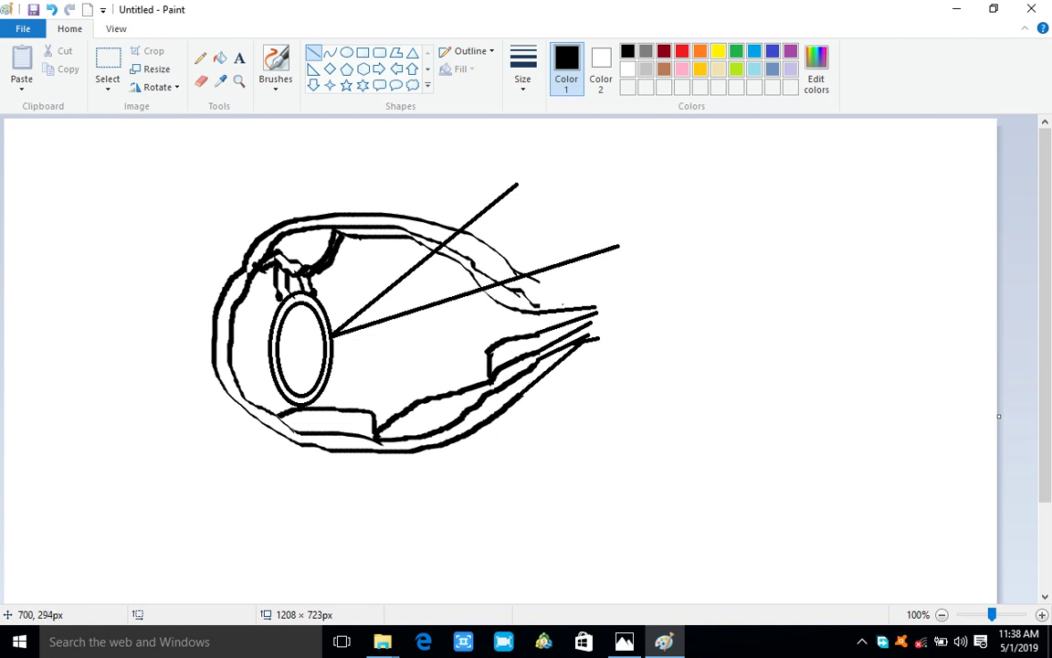
pyautogui.moveTo(536, 306); pyautogui.dragTo(592, 302)
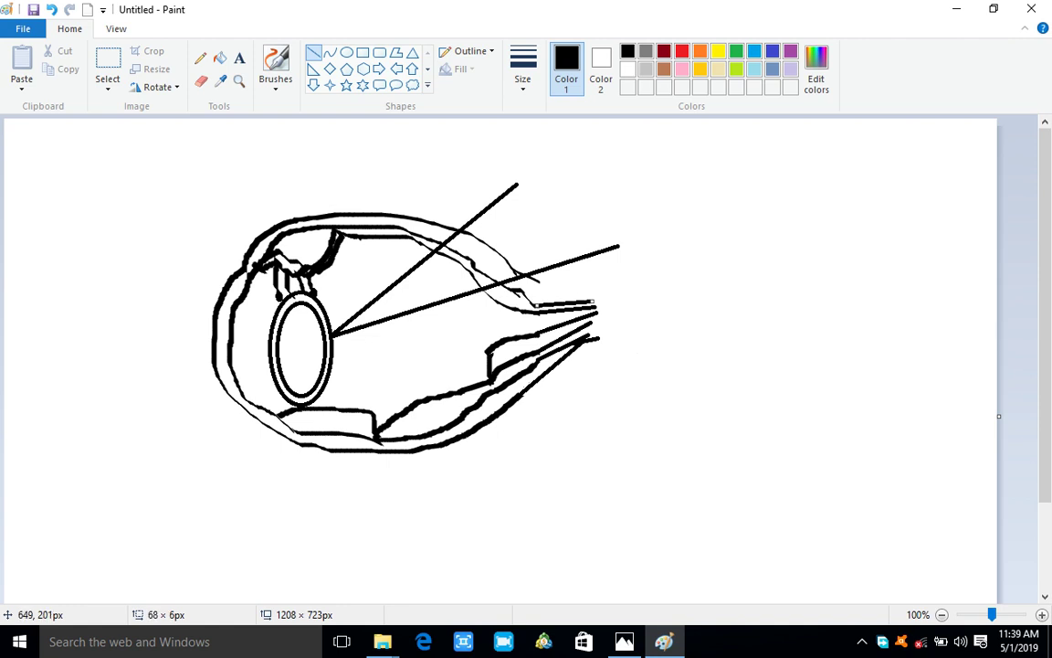
# Extend the outer upper line down past the narrow end and add straight segments that bring the remaining lines together in a point.
pyautogui.moveTo(538, 282); pyautogui.dragTo(591, 308)
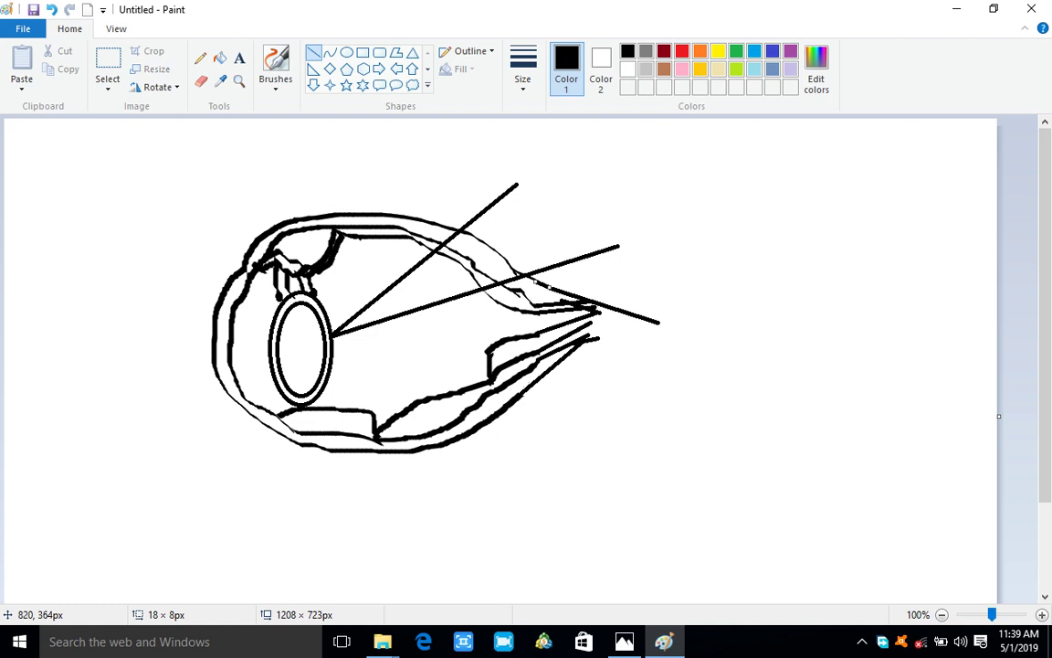
pyautogui.moveTo(681, 417); pyautogui.dragTo(679, 417)
pyautogui.moveTo(593, 312); pyautogui.dragTo(644, 330)
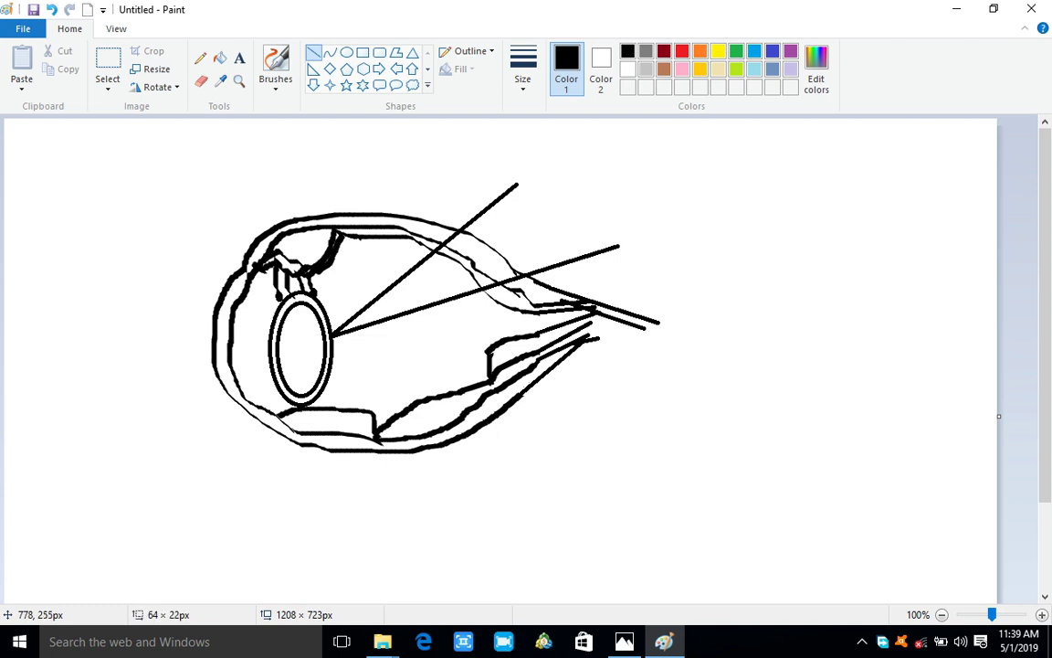
pyautogui.click(618, 371)
pyautogui.moveTo(600, 337); pyautogui.dragTo(621, 325)
pyautogui.click(643, 393)
pyautogui.click(640, 388)
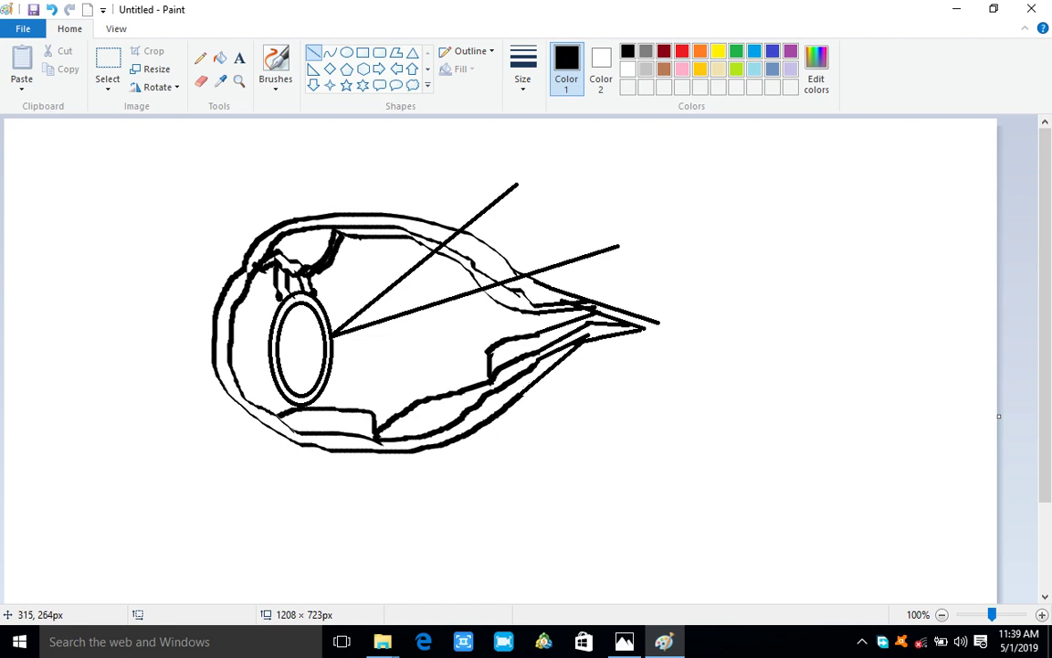
# Draw two parallel horizontal pointer lines about 106 px long from the ellipse's left edge out past the outline.
pyautogui.moveTo(267, 337); pyautogui.dragTo(181, 334)
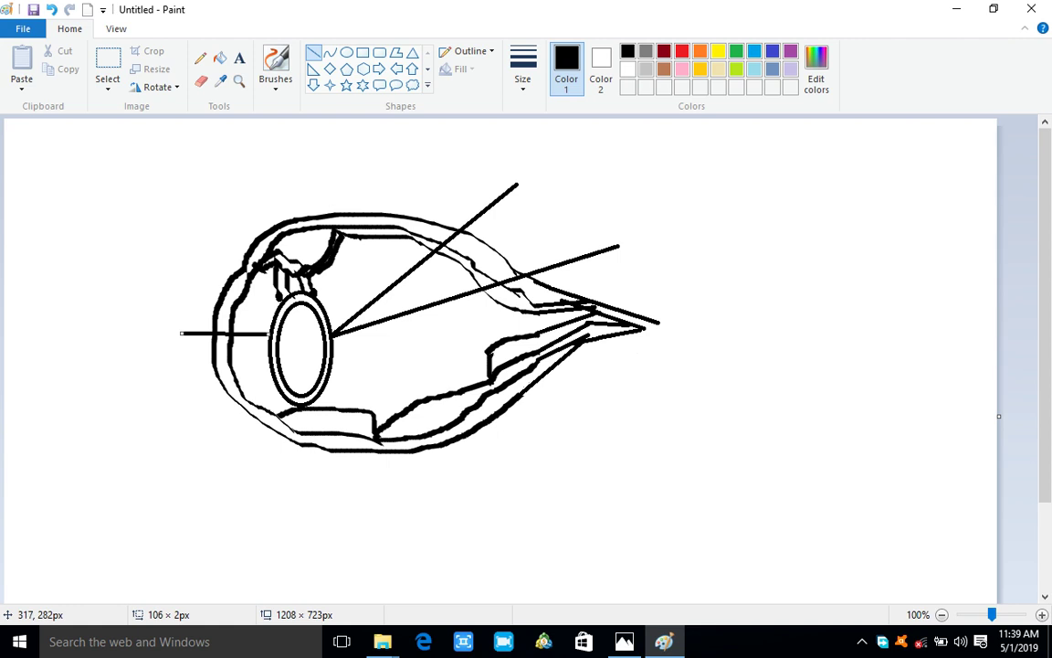
pyautogui.moveTo(270, 349); pyautogui.dragTo(186, 350)
pyautogui.click(166, 439)
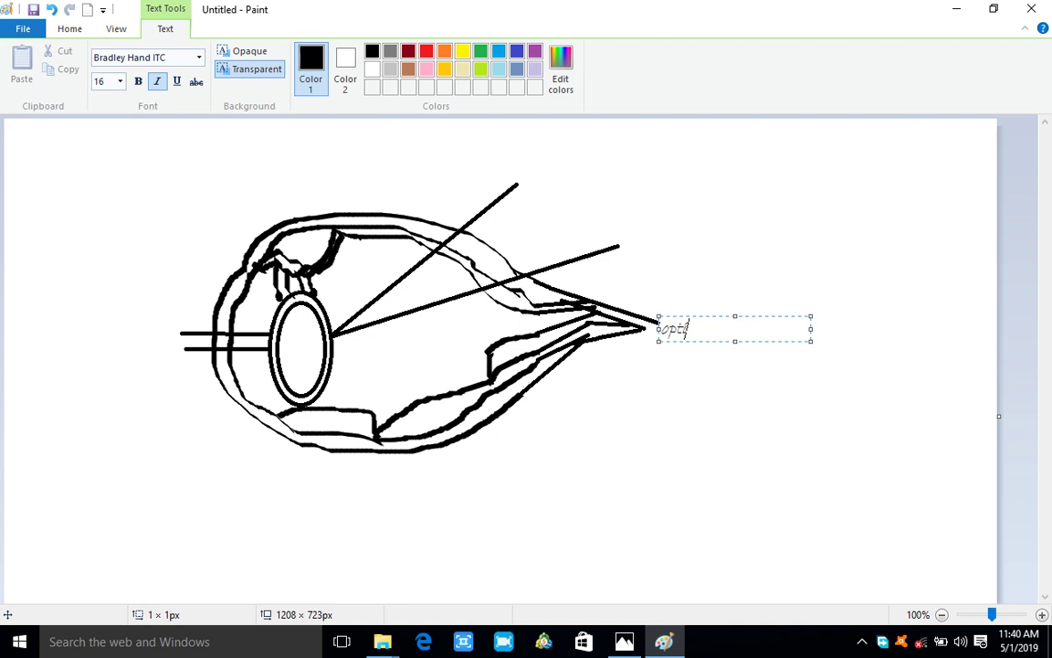
# Label the pointed end of the diagram "optic nerve" in 16 pt italic Bradley Hand ITC.
pyautogui.write('c ner')
pyautogui.write('ve')
pyautogui.click(826, 348)
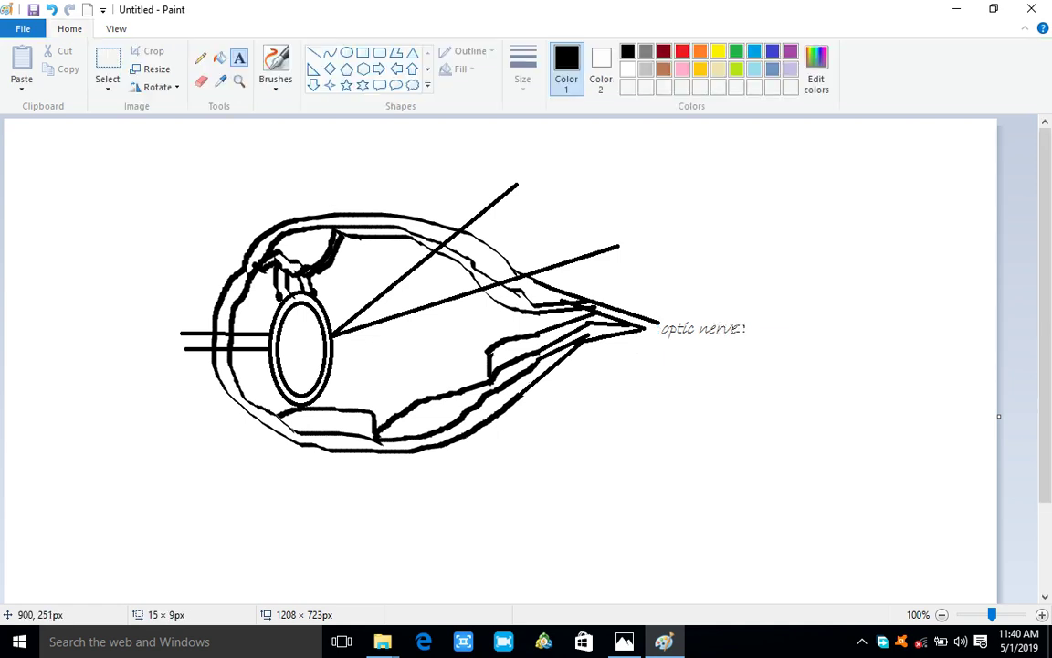
# Try to reselect the placed "optic nerve" label for editing.
pyautogui.click(747, 315)
pyautogui.click(812, 380)
pyautogui.moveTo(677, 340); pyautogui.dragTo(739, 327)
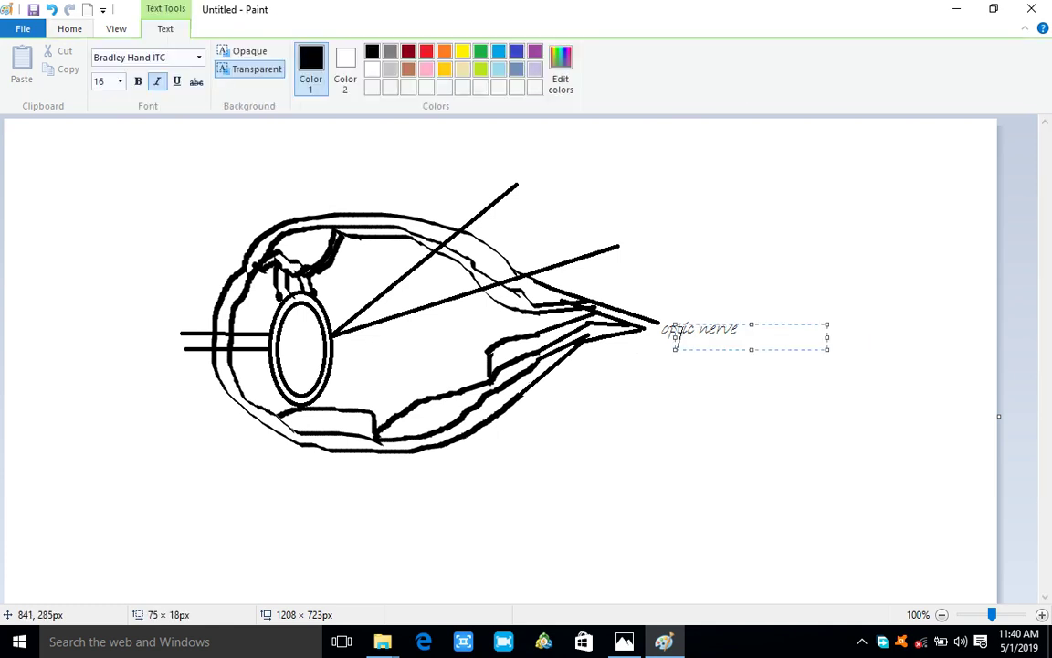
pyautogui.click(725, 398)
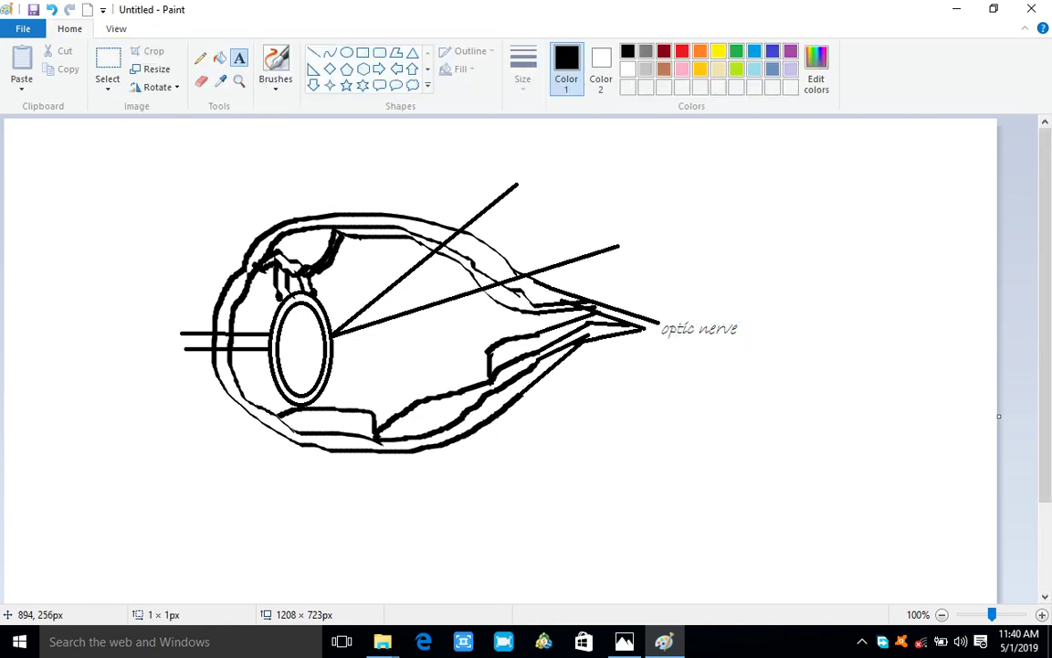
pyautogui.click(737, 315)
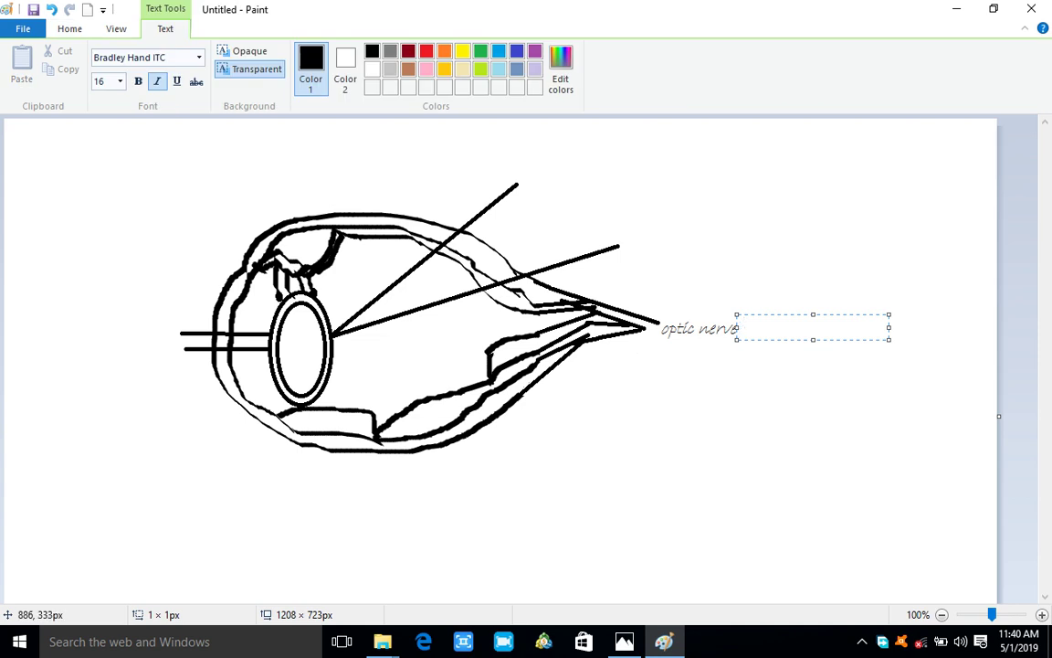
pyautogui.click(825, 364)
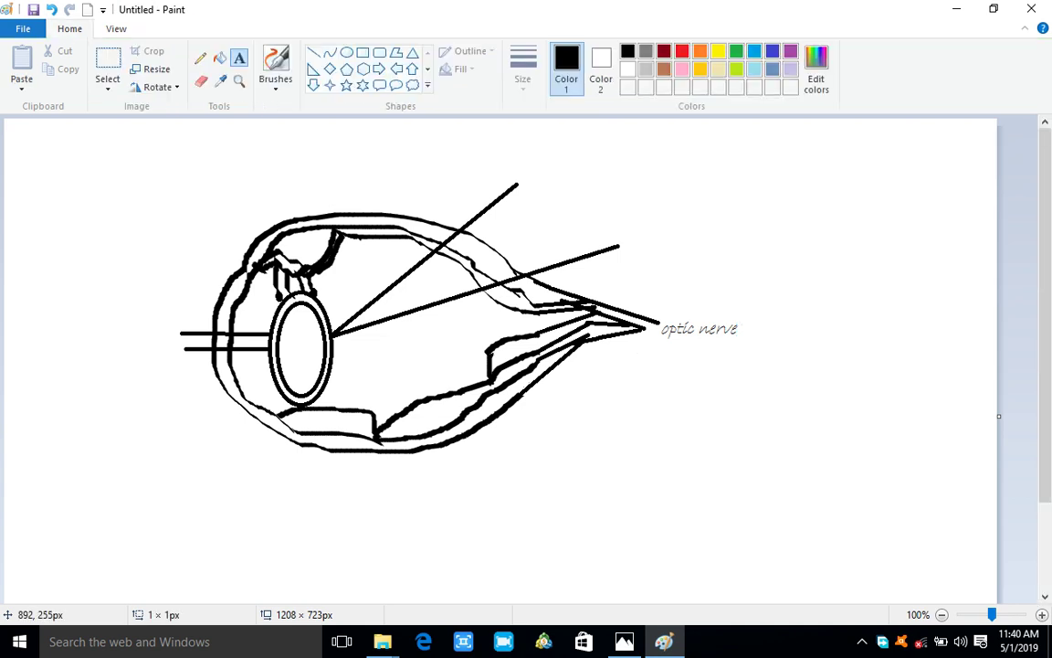
pyautogui.moveTo(655, 322); pyautogui.dragTo(738, 339)
pyautogui.click(653, 321)
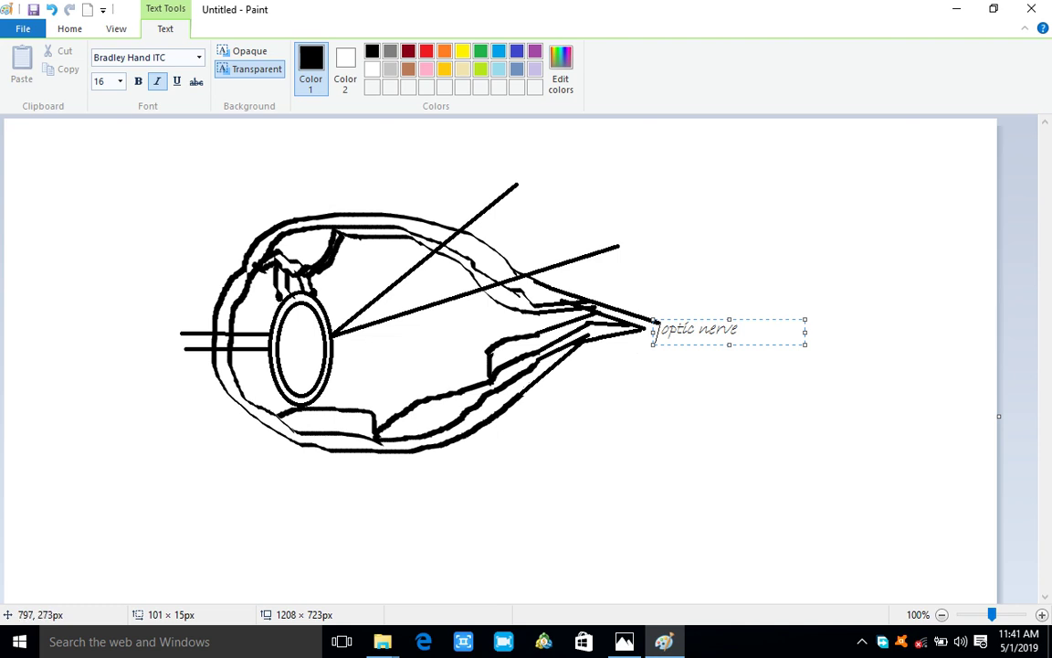
pyautogui.hotkey('ctrl', 'a')
pyautogui.press('Left')
pyautogui.rightClick(738, 326)
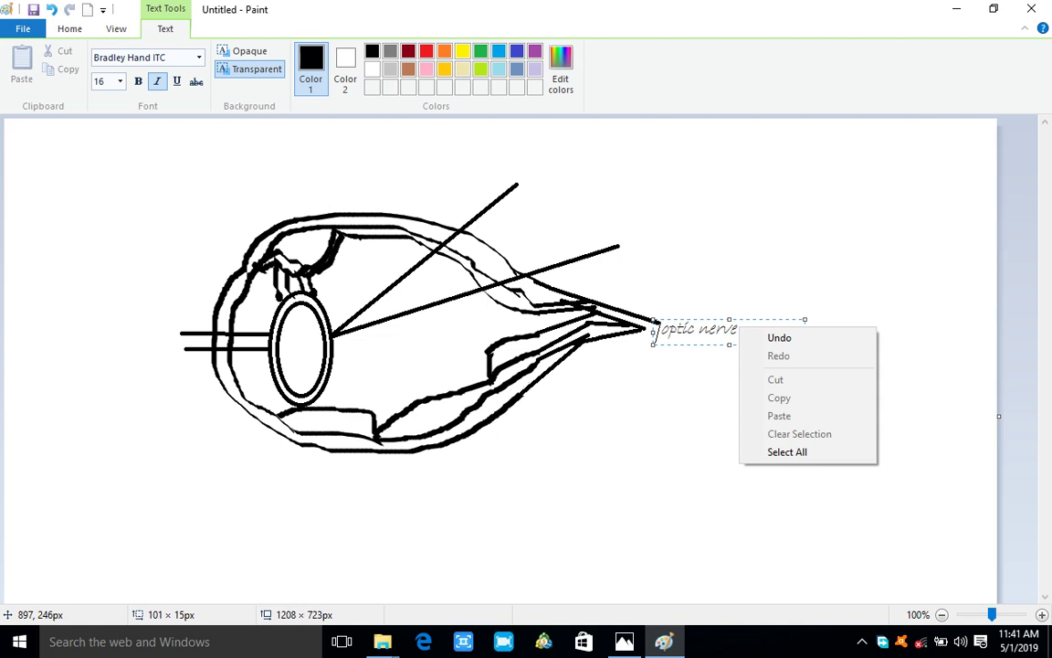
pyautogui.press('Escape')
pyautogui.click(805, 439)
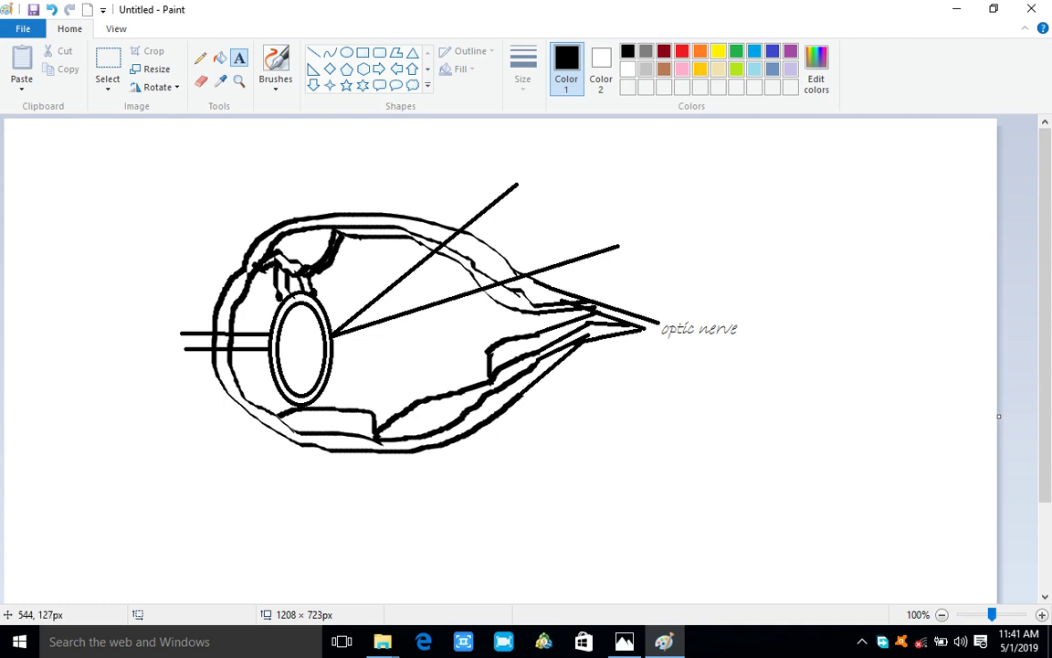
# Switch to the Line tool for another straight line on the diagram.
pyautogui.click(314, 52)
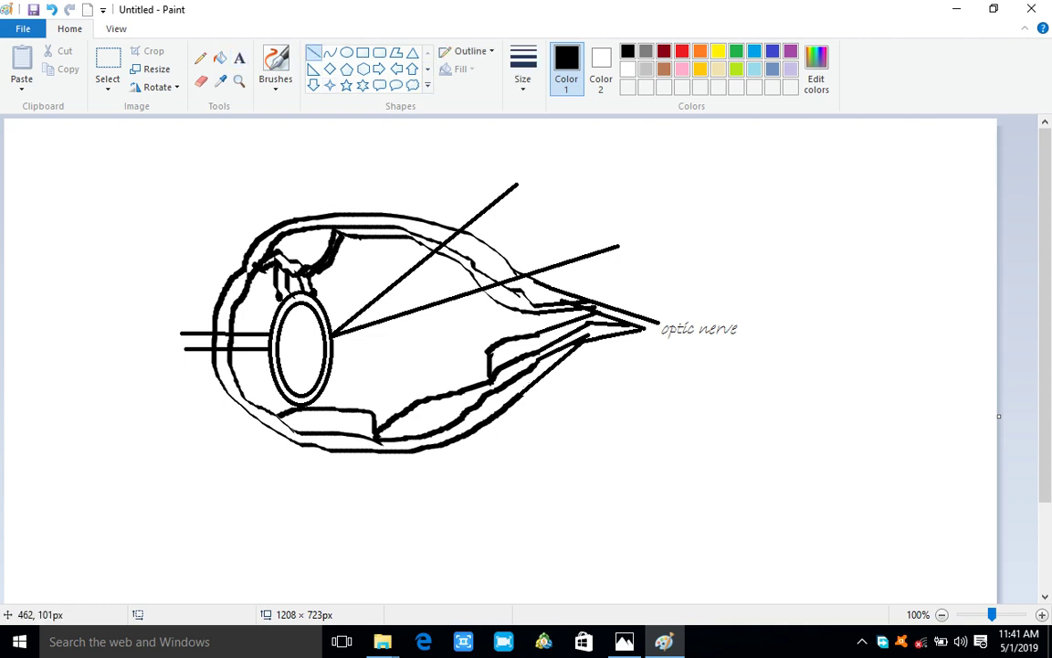